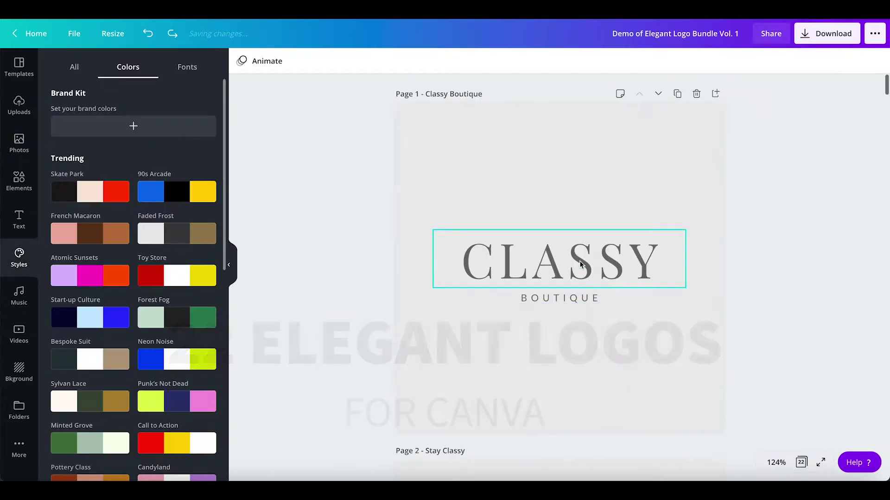
Step: Review the individual text elements of the Classy Boutique and Stay Classy logos
{"action": "left_click", "coordinate": [579, 232]}
{"action": "scroll", "coordinate": [583, 241], "scroll_direction": "down", "scroll_amount": 1}
{"action": "scroll", "coordinate": [583, 241], "scroll_direction": "down", "scroll_amount": 5}
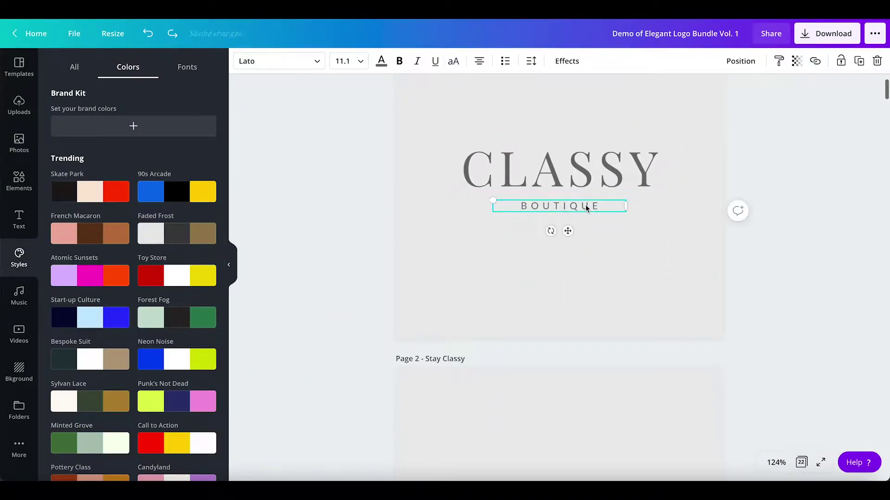
{"action": "left_click", "coordinate": [586, 251]}
{"action": "scroll", "coordinate": [586, 249], "scroll_direction": "down", "scroll_amount": 1}
{"action": "left_click", "coordinate": [586, 249]}
{"action": "left_click", "coordinate": [559, 279]}
Step: Apply the Bespoke Suit color palette to the Stay Classy logo on page 2
{"action": "left_click", "coordinate": [468, 304]}
{"action": "scroll", "coordinate": [365, 305], "scroll_direction": "up", "scroll_amount": 1}
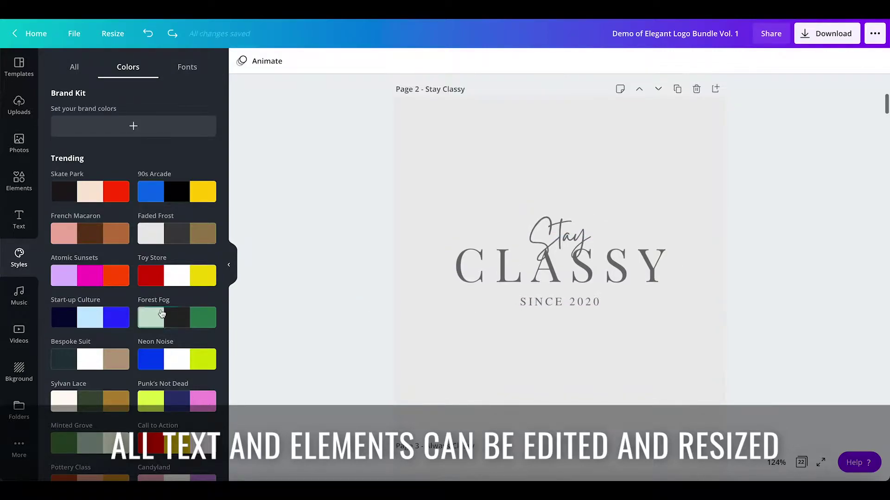
{"action": "scroll", "coordinate": [93, 331], "scroll_direction": "down", "scroll_amount": 1}
{"action": "left_click", "coordinate": [103, 338]}
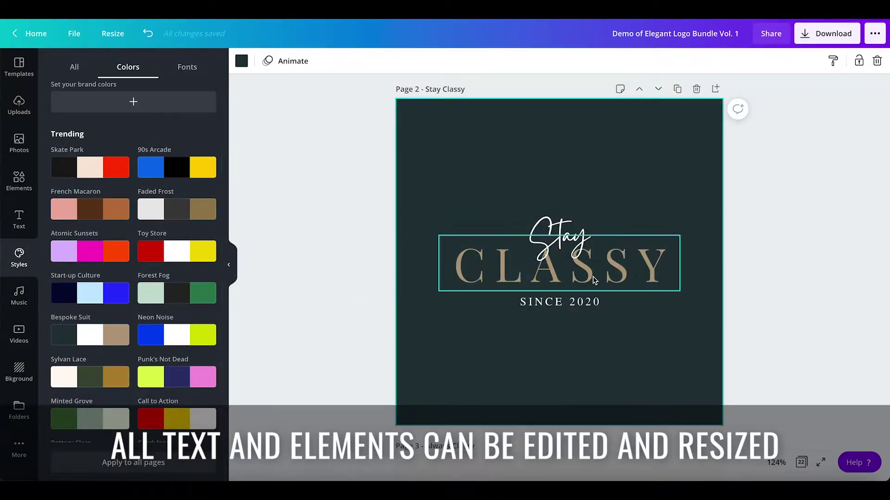
Step: Recolor the script word "Stay" on page 2 with a custom gold-brown shade
{"action": "left_click", "coordinate": [564, 227]}
{"action": "left_click", "coordinate": [381, 61]}
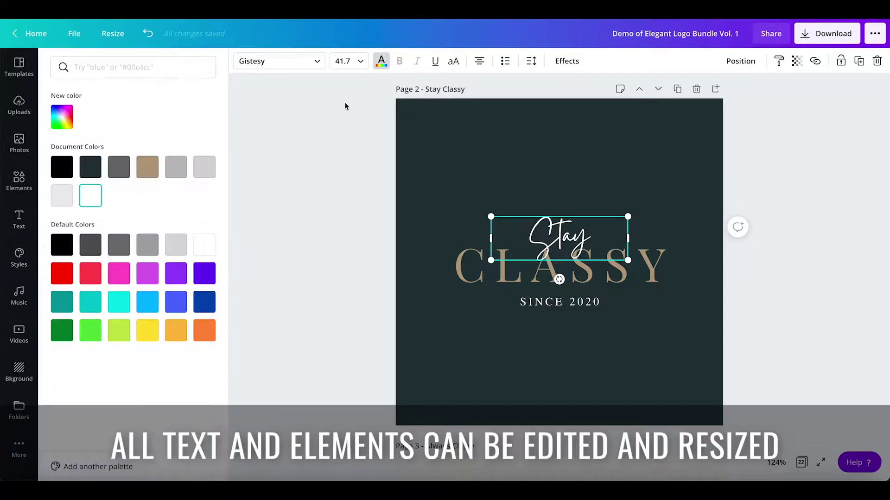
{"action": "left_click", "coordinate": [152, 170]}
{"action": "left_click", "coordinate": [176, 174]}
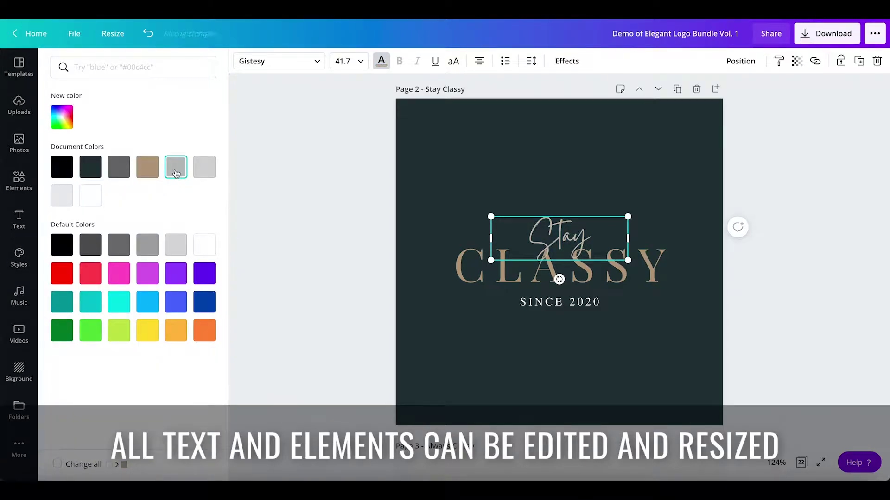
{"action": "left_click", "coordinate": [91, 170]}
{"action": "left_click", "coordinate": [91, 194]}
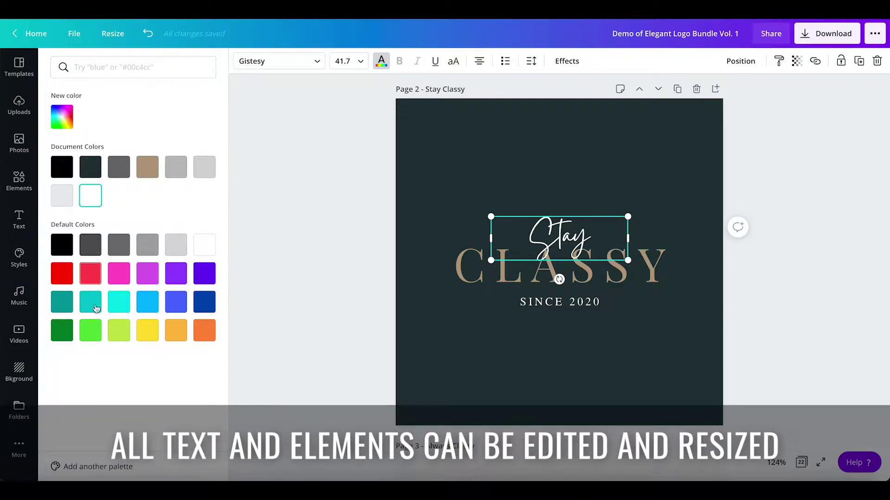
{"action": "left_click", "coordinate": [62, 117]}
{"action": "left_click", "coordinate": [79, 208]}
{"action": "mouse_move", "coordinate": [81, 152]}
{"action": "left_mouse_down"}
{"action": "mouse_move", "coordinate": [119, 149]}
{"action": "mouse_move", "coordinate": [132, 162]}
{"action": "left_mouse_up"}
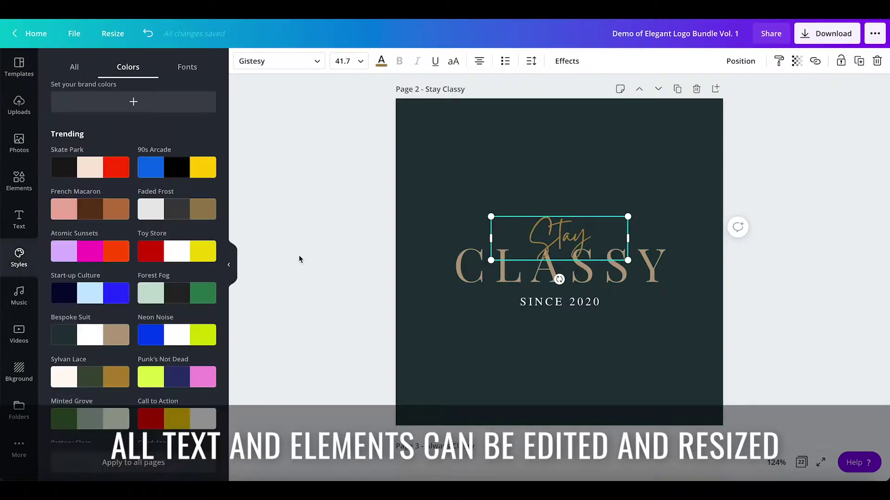
{"action": "left_click", "coordinate": [298, 256]}
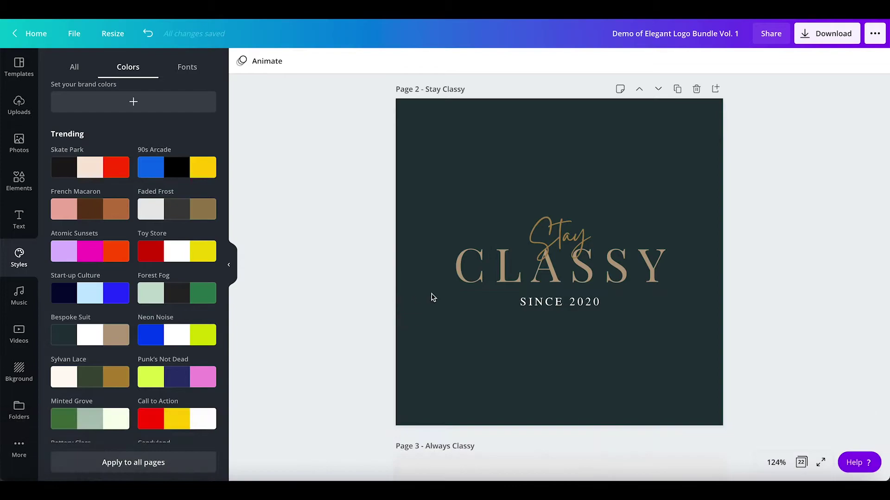
Step: Look through the logo designs from the Stay Classy page to page 6
{"action": "scroll", "coordinate": [436, 296], "scroll_direction": "down", "scroll_amount": 1}
{"action": "scroll", "coordinate": [435, 298], "scroll_direction": "down", "scroll_amount": 1}
{"action": "left_click", "coordinate": [615, 211]}
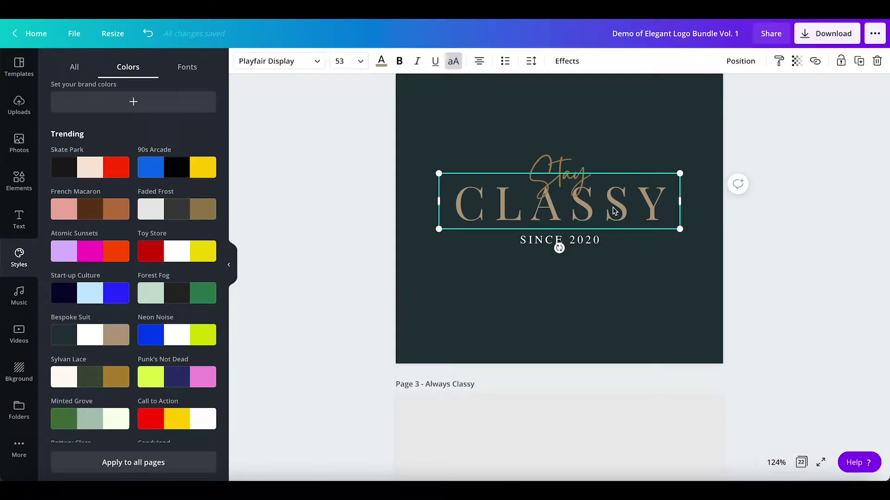
{"action": "scroll", "coordinate": [605, 238], "scroll_direction": "down", "scroll_amount": 3}
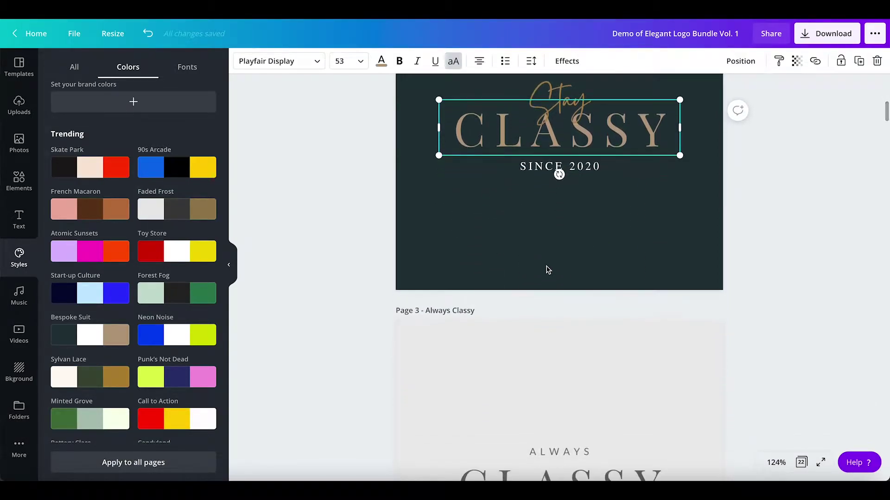
{"action": "scroll", "coordinate": [547, 270], "scroll_direction": "up", "scroll_amount": 4}
{"action": "scroll", "coordinate": [547, 269], "scroll_direction": "down", "scroll_amount": 10}
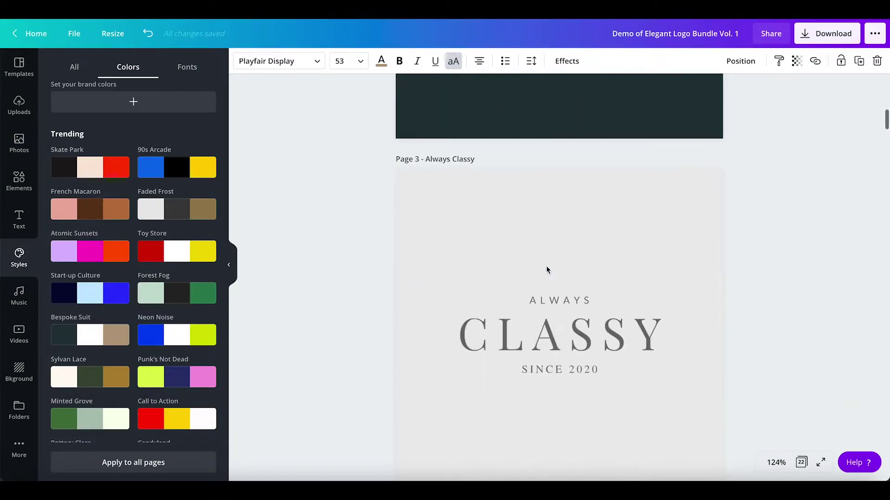
{"action": "scroll", "coordinate": [545, 266], "scroll_direction": "down", "scroll_amount": 10}
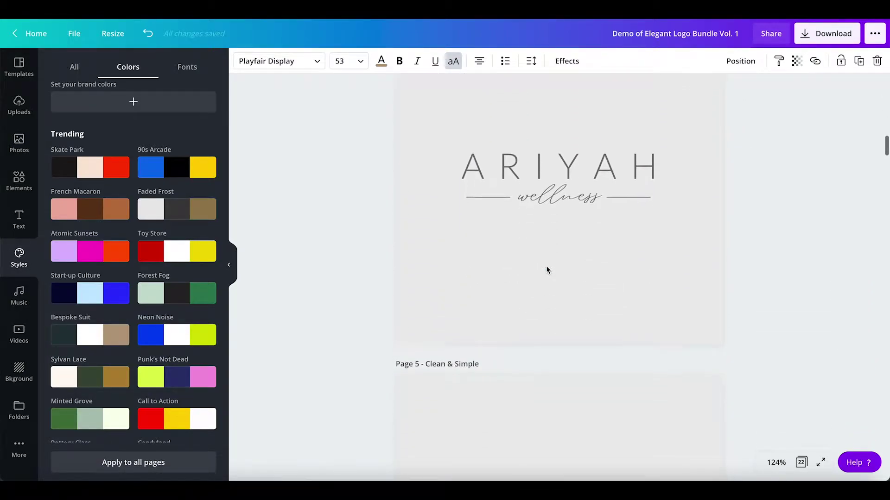
{"action": "scroll", "coordinate": [546, 270], "scroll_direction": "down", "scroll_amount": 6}
{"action": "left_click", "coordinate": [577, 206]}
{"action": "scroll", "coordinate": [571, 218], "scroll_direction": "down", "scroll_amount": 10}
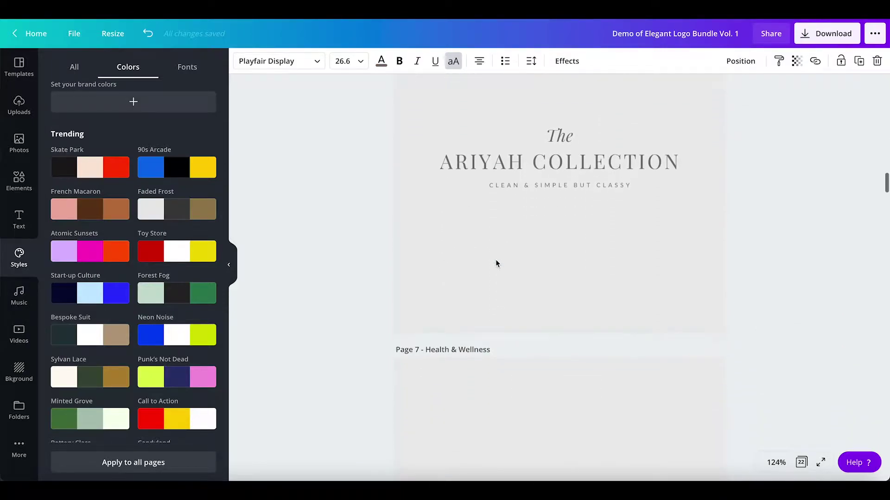
Step: Apply the French Macaron color palette to the Health & Wellness logo on page 7
{"action": "scroll", "coordinate": [496, 263], "scroll_direction": "down", "scroll_amount": 3}
{"action": "left_click", "coordinate": [636, 185]}
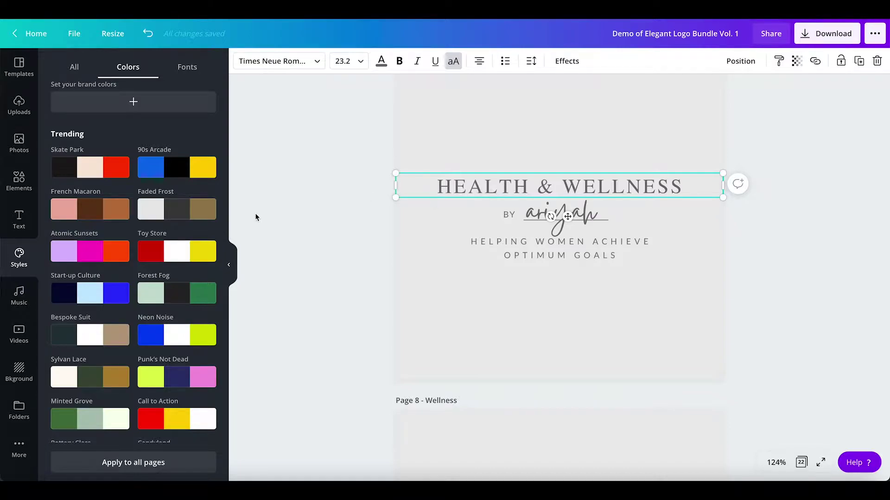
{"action": "scroll", "coordinate": [176, 287], "scroll_direction": "down", "scroll_amount": 1}
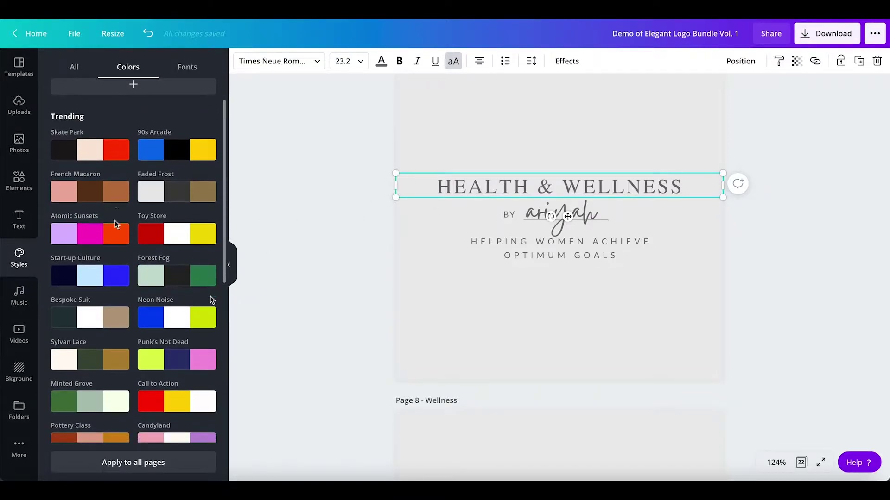
{"action": "left_click", "coordinate": [90, 191]}
Step: Replace the "HEALTH & WELLNESS" heading on page 7 with "POSITIVITY"
{"action": "left_click", "coordinate": [637, 189]}
{"action": "double_click", "coordinate": [663, 188]}
{"action": "left_click_drag", "start_coordinate": [683, 187], "coordinate": [456, 187]}
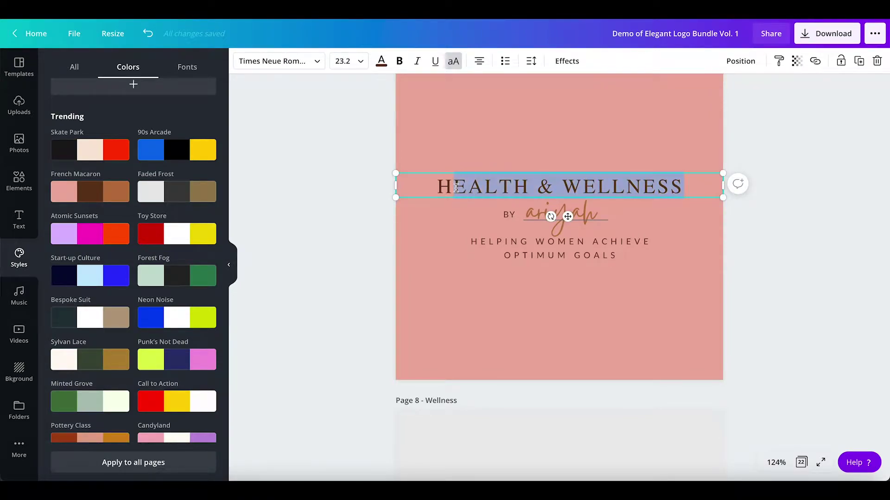
{"action": "left_click_drag", "start_coordinate": [678, 187], "coordinate": [438, 187]}
{"action": "type", "text": "POSITIVITY"}
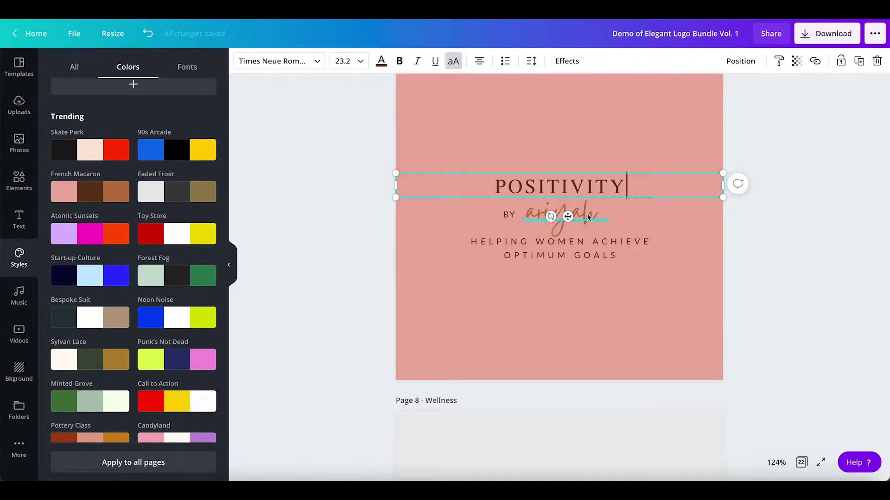
Step: Replace the script text after "BY" on page 7 with the placeholder "name"
{"action": "left_click", "coordinate": [586, 215]}
{"action": "double_click", "coordinate": [584, 209]}
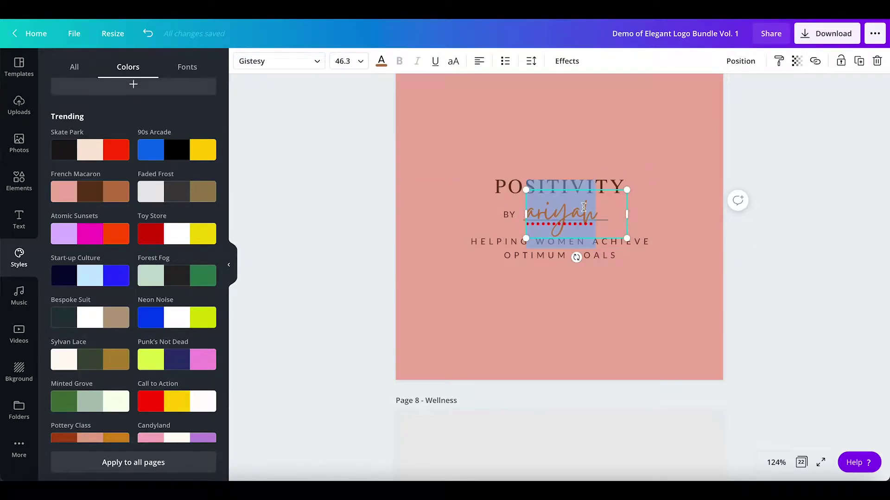
{"action": "type", "text": "Y"}
{"action": "key", "text": "BackSpace"}
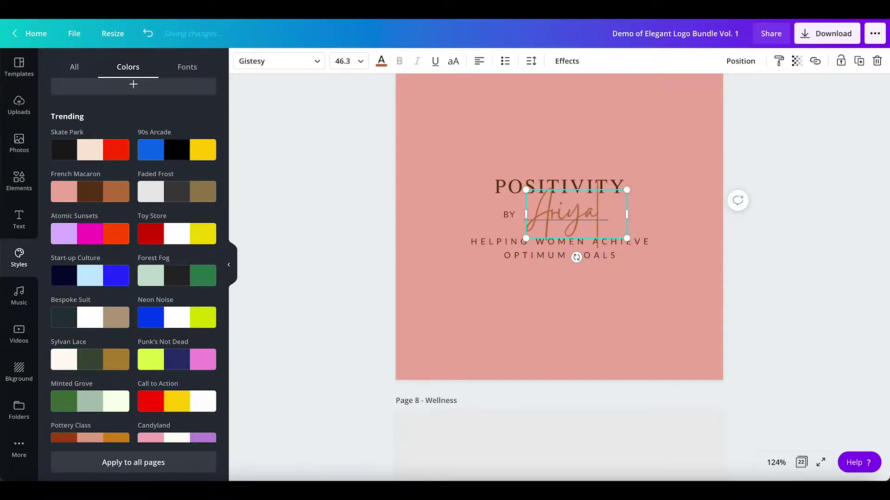
{"action": "type", "text": "Ariyah"}
{"action": "left_click_drag", "start_coordinate": [609, 213], "coordinate": [536, 214]}
{"action": "type", "text": "Yours"}
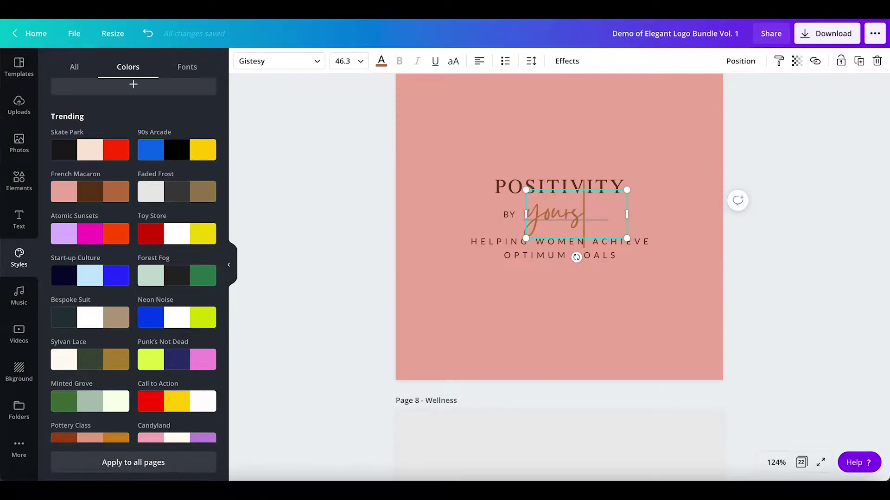
{"action": "key", "text": "BackSpace"}
{"action": "key", "text": "BackSpace"}
{"action": "key", "text": "BackSpace"}
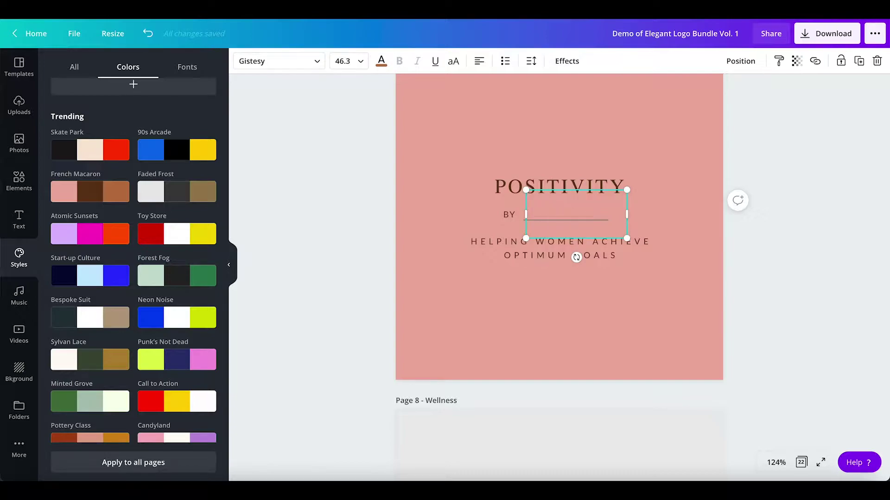
{"action": "left_click", "coordinate": [392, 290]}
Step: Change the background of the Amanda Hug & Kiss logo on page 9 to the tan document color
{"action": "scroll", "coordinate": [385, 290], "scroll_direction": "down", "scroll_amount": 8}
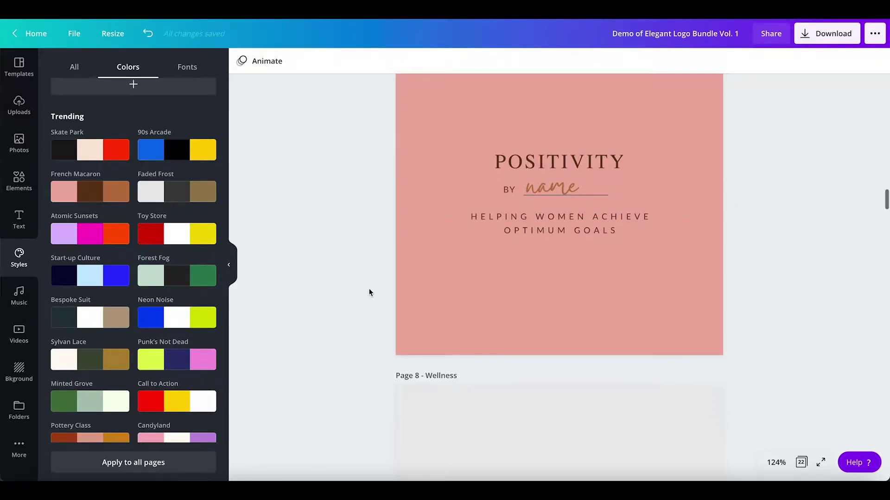
{"action": "scroll", "coordinate": [370, 292], "scroll_direction": "down", "scroll_amount": 6}
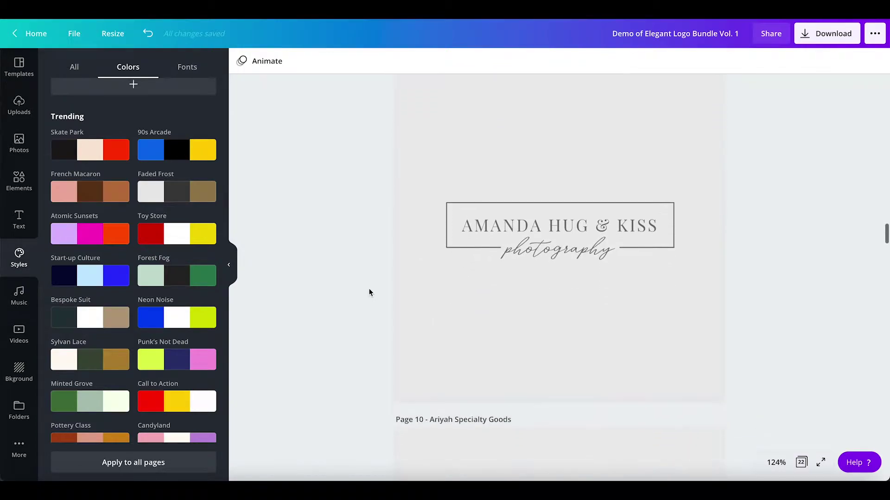
{"action": "left_click", "coordinate": [411, 280]}
{"action": "scroll", "coordinate": [350, 315], "scroll_direction": "up", "scroll_amount": 2}
{"action": "left_click", "coordinate": [242, 61]}
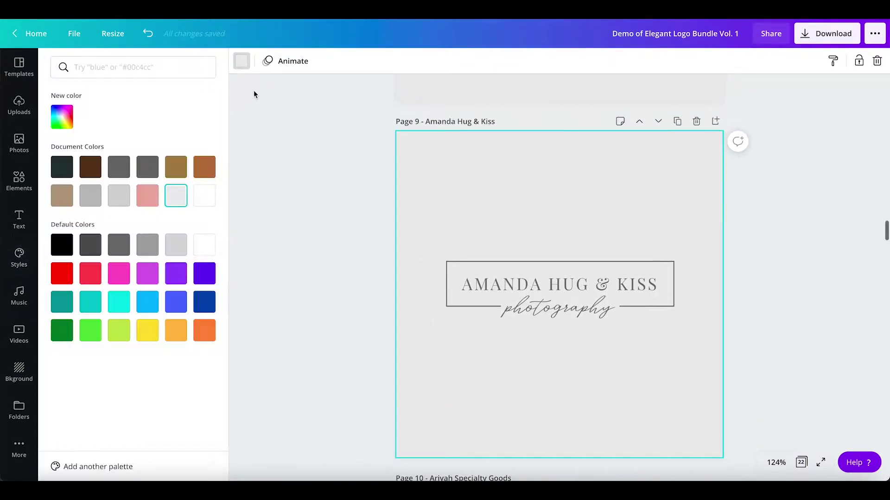
{"action": "left_click", "coordinate": [118, 204]}
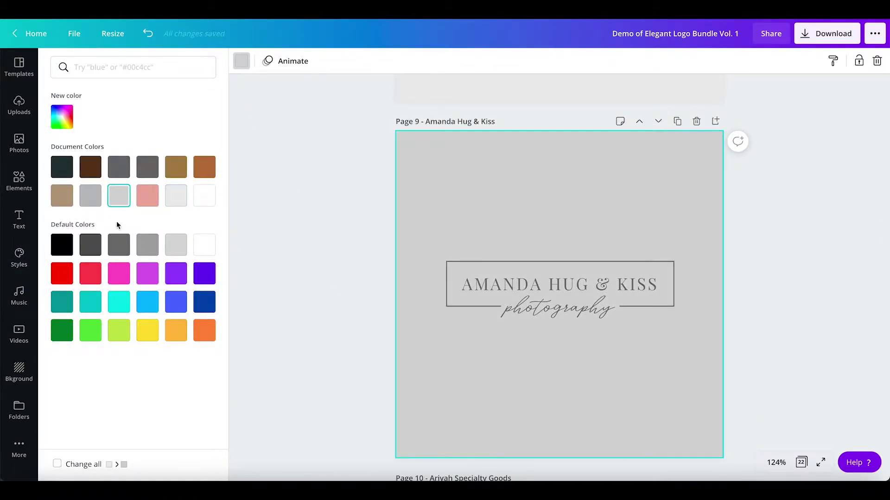
{"action": "left_click", "coordinate": [68, 197]}
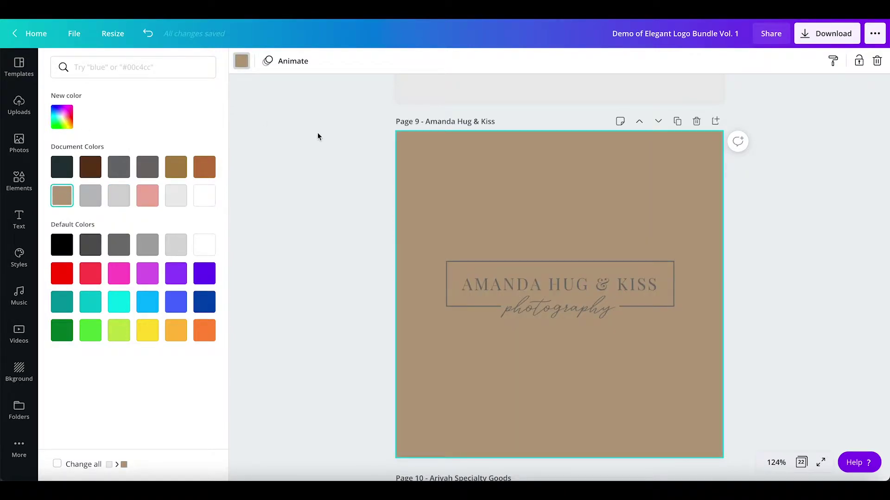
Step: Change the background of page 9 to a custom white
{"action": "left_click", "coordinate": [61, 117]}
{"action": "left_click", "coordinate": [75, 149]}
{"action": "left_click_drag", "start_coordinate": [76, 149], "coordinate": [58, 140]}
{"action": "left_click", "coordinate": [365, 197]}
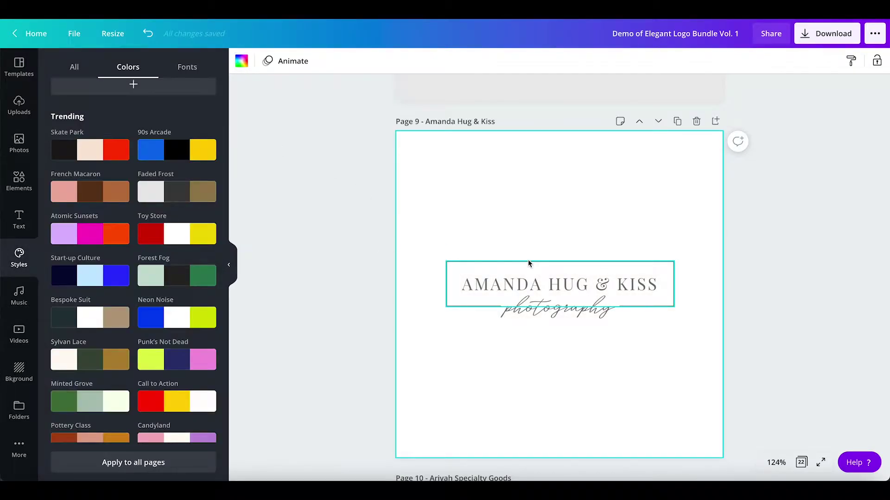
Step: Apply the Hazelwood Powder color palette to the photography logo on page 9
{"action": "scroll", "coordinate": [473, 278], "scroll_direction": "down", "scroll_amount": 1}
{"action": "scroll", "coordinate": [200, 347], "scroll_direction": "down", "scroll_amount": 6}
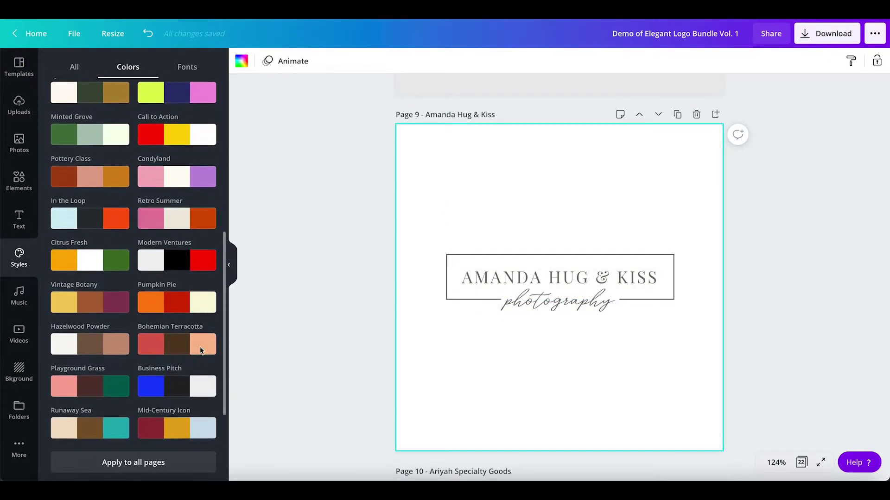
{"action": "left_click", "coordinate": [90, 326]}
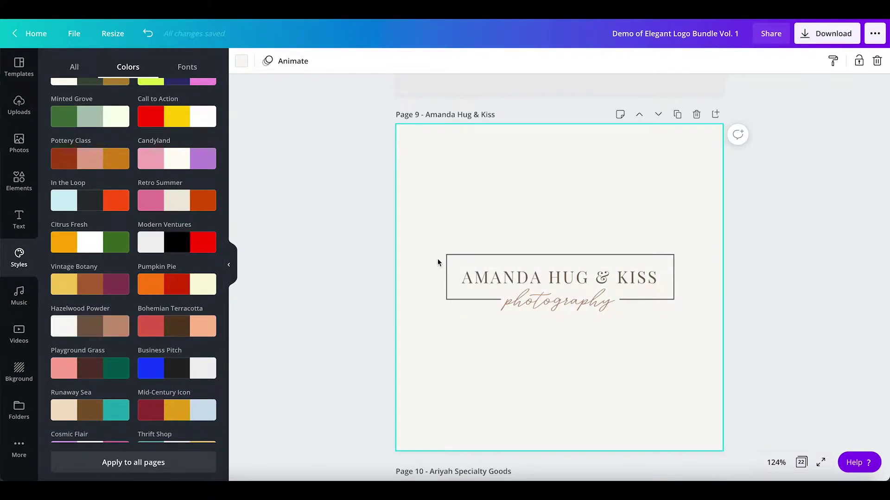
Step: Recolor the top line of the page 9 logo frame with the terracotta-brown document color
{"action": "left_click", "coordinate": [530, 255]}
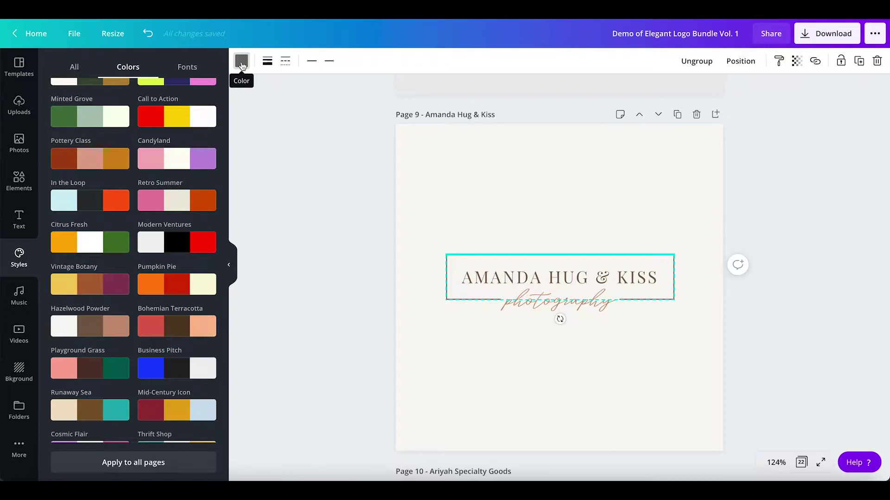
{"action": "left_click", "coordinate": [241, 65]}
{"action": "left_click", "coordinate": [207, 197]}
{"action": "left_click", "coordinate": [178, 204]}
{"action": "left_click", "coordinate": [343, 272]}
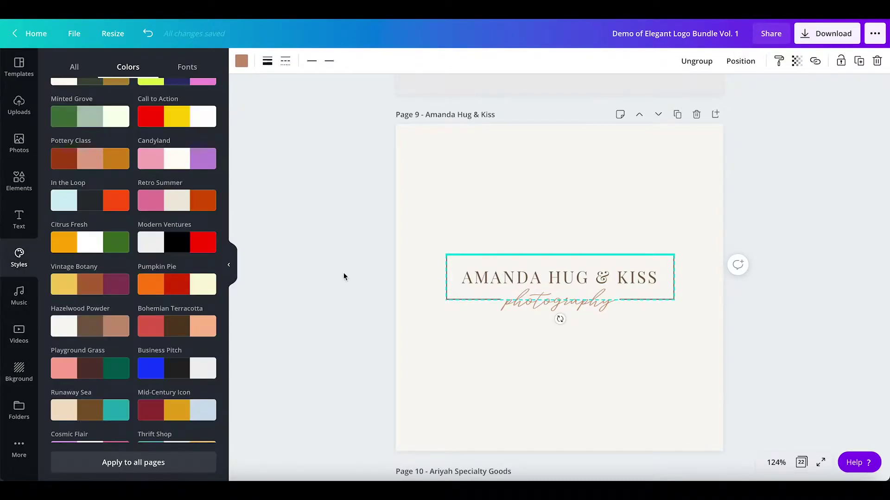
Step: Recolor the left line of the page 9 logo frame with the same terracotta-brown document color
{"action": "left_click", "coordinate": [446, 265]}
{"action": "left_click", "coordinate": [242, 61]}
{"action": "left_click", "coordinate": [182, 207]}
{"action": "left_click", "coordinate": [372, 315]}
Step: Recolor the remaining grey lines of the page 9 logo frame to terracotta brown
{"action": "left_click", "coordinate": [462, 300]}
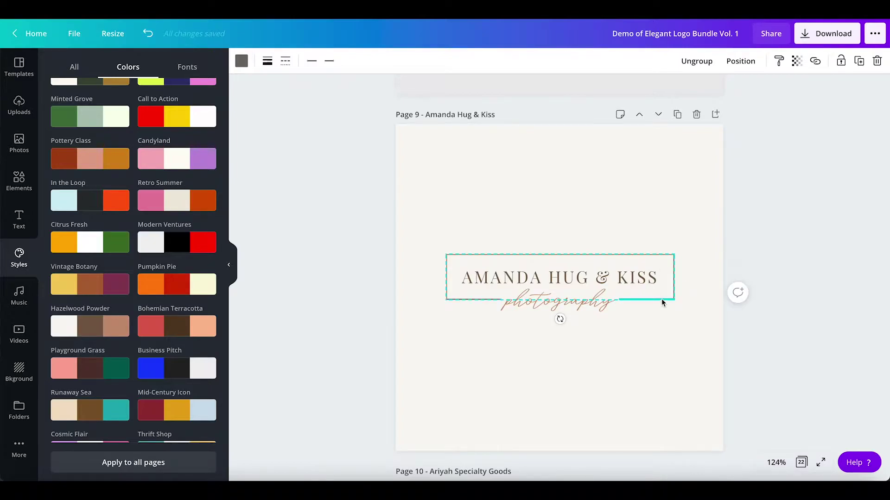
{"action": "left_click", "coordinate": [660, 251]}
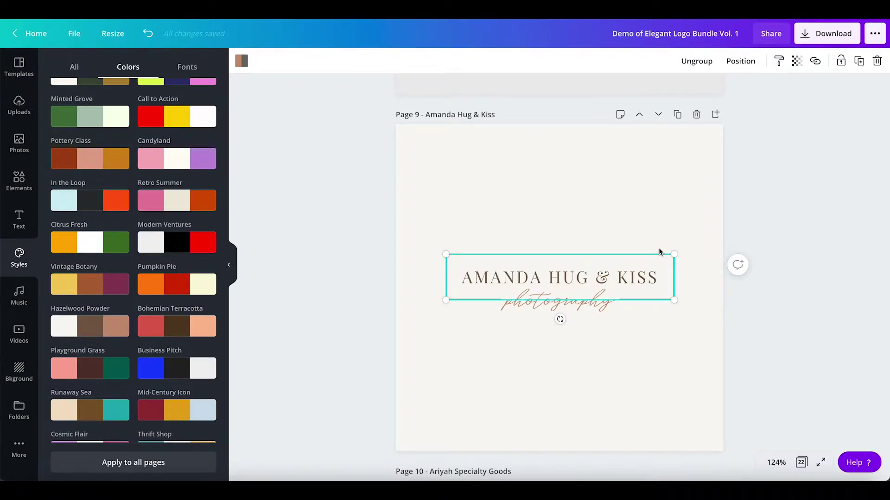
{"action": "left_click", "coordinate": [241, 61]}
{"action": "left_click", "coordinate": [380, 271]}
Step: Recolor all the lines of the page 9 logo frame with the light grey default color
{"action": "scroll", "coordinate": [371, 301], "scroll_direction": "down", "scroll_amount": 2}
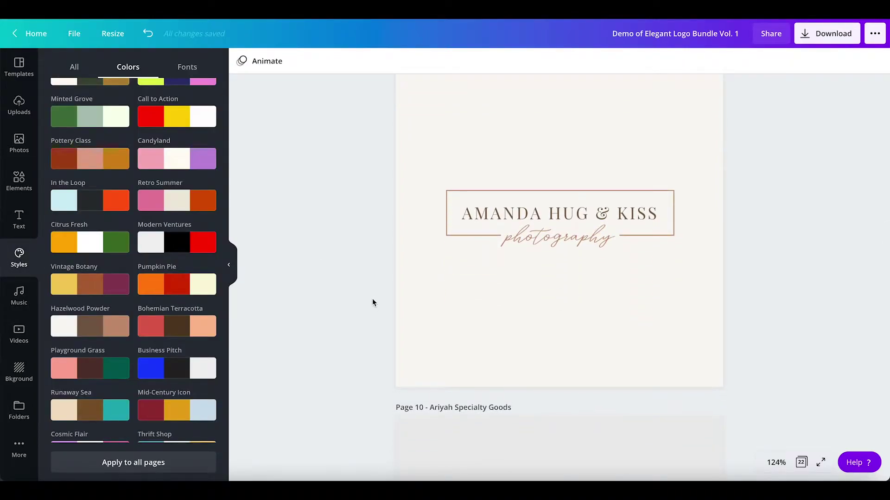
{"action": "left_click", "coordinate": [433, 196]}
{"action": "left_click", "coordinate": [240, 62]}
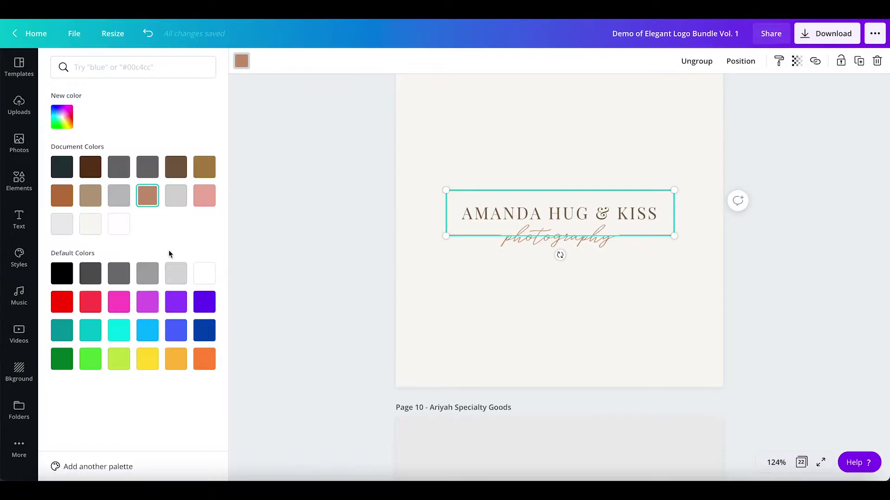
{"action": "left_click", "coordinate": [177, 273]}
{"action": "left_click", "coordinate": [447, 286]}
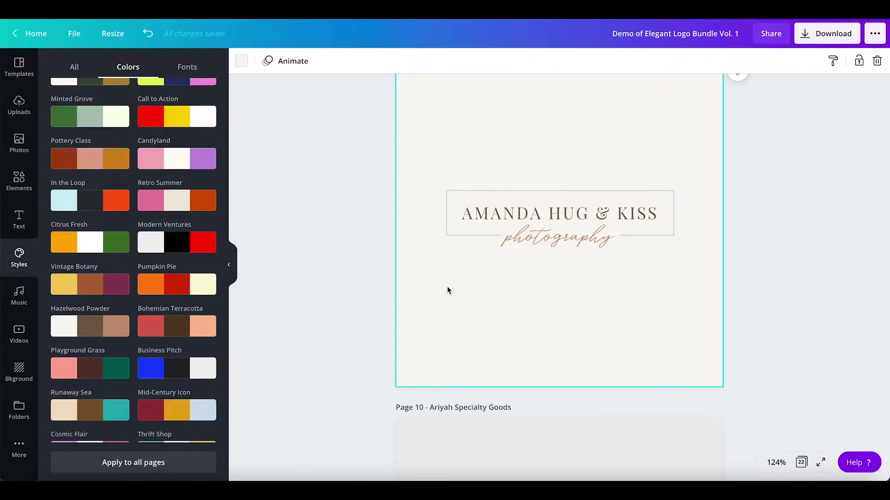
{"action": "left_click", "coordinate": [501, 217]}
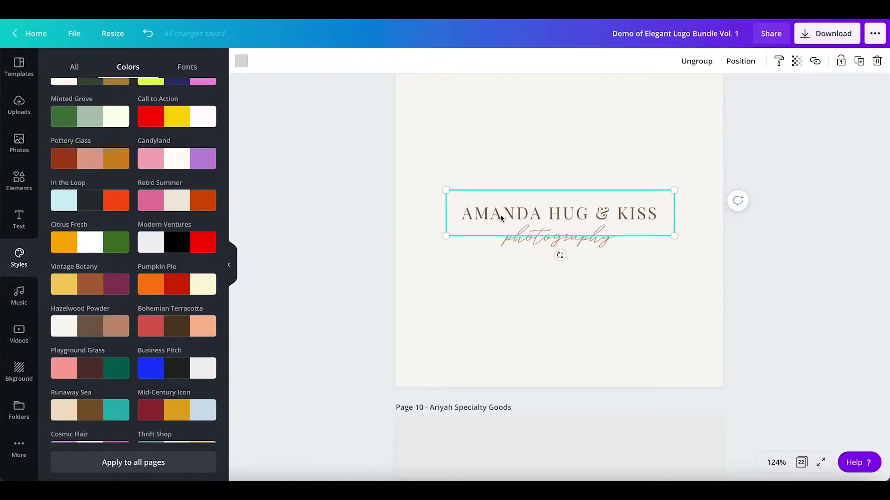
{"action": "left_click", "coordinate": [502, 244]}
{"action": "left_click", "coordinate": [484, 220]}
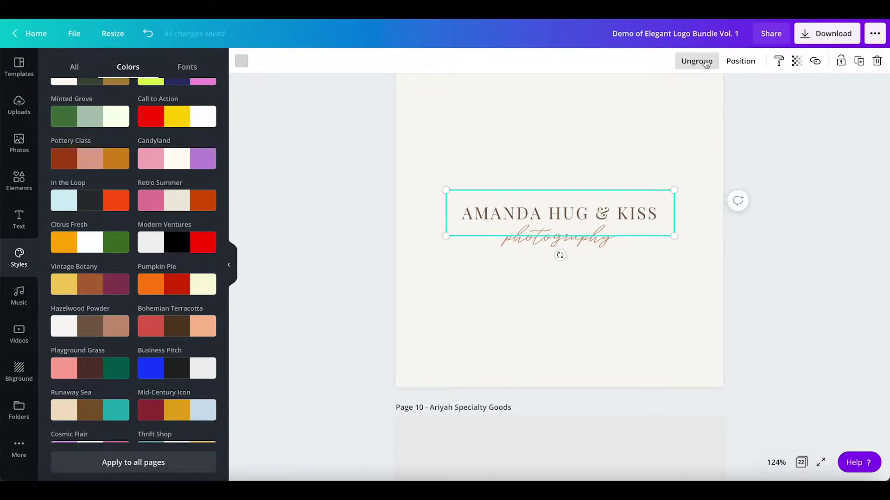
{"action": "right_click", "coordinate": [673, 201]}
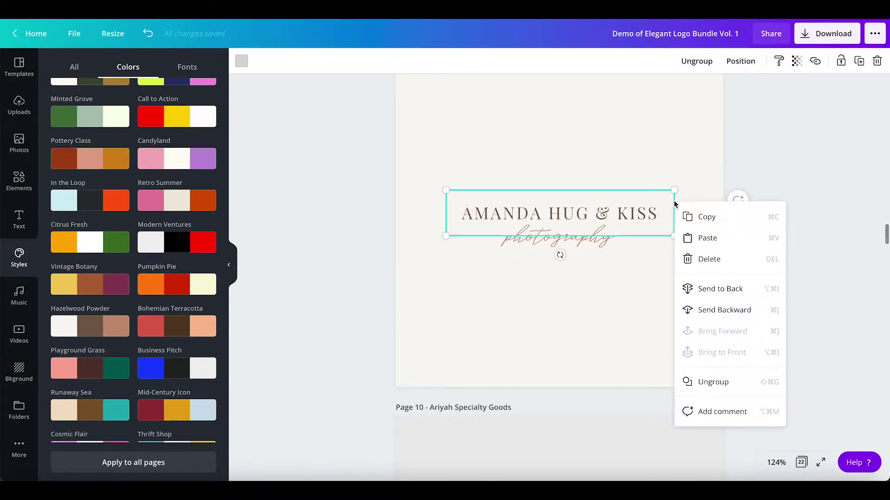
{"action": "left_click", "coordinate": [687, 232]}
{"action": "left_click", "coordinate": [652, 221]}
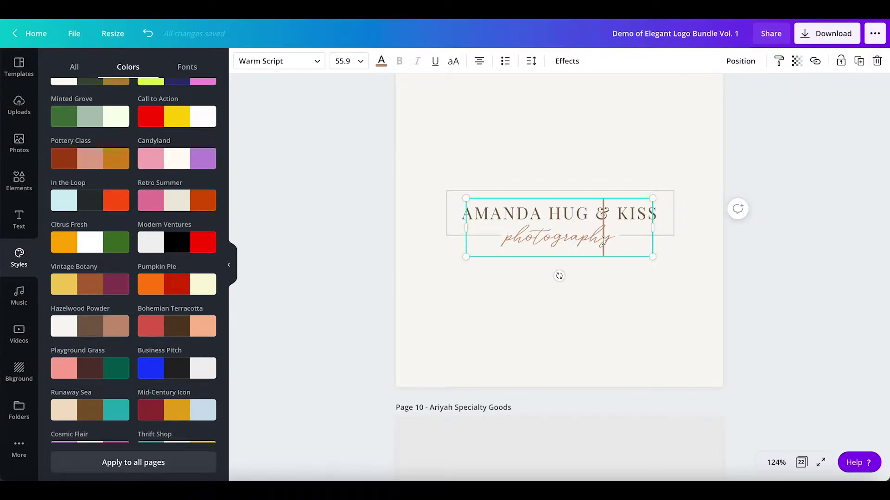
{"action": "left_click", "coordinate": [670, 246]}
Step: Recolor the serif main name of the page 9 photography logo with the dark grey third swatch of the default colors
{"action": "left_click", "coordinate": [657, 213]}
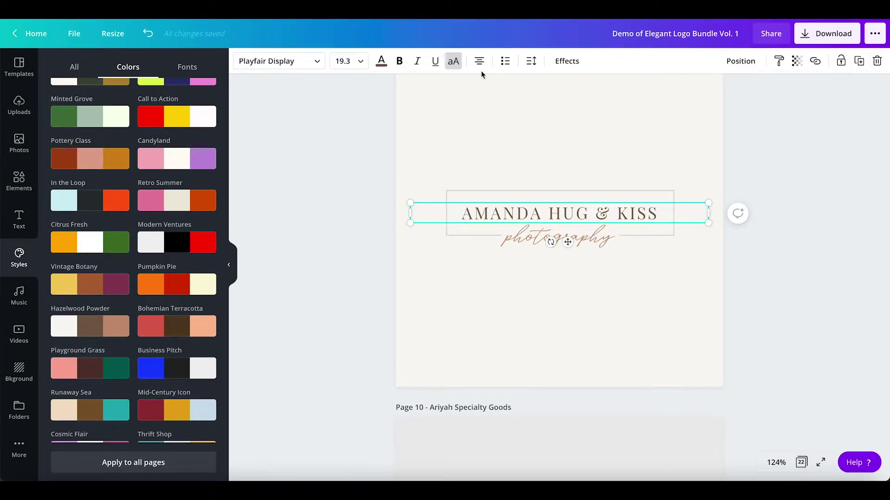
{"action": "left_click", "coordinate": [381, 62]}
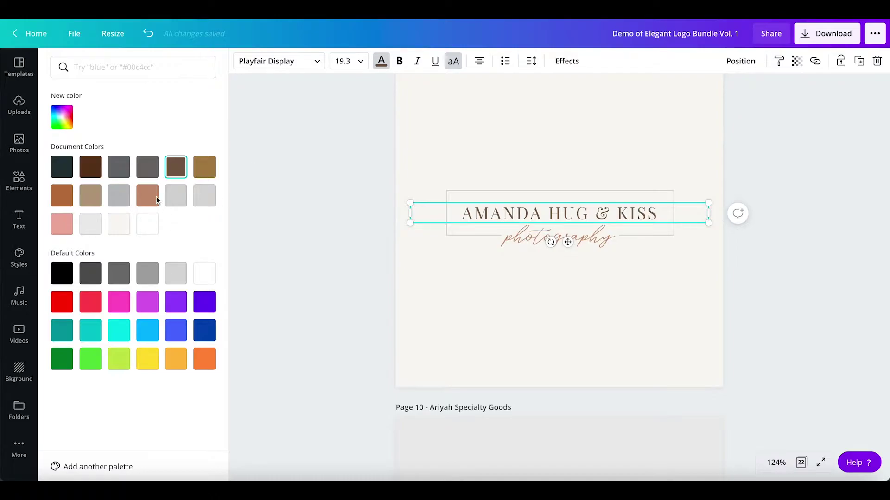
{"action": "left_click", "coordinate": [99, 172]}
{"action": "left_click", "coordinate": [144, 280]}
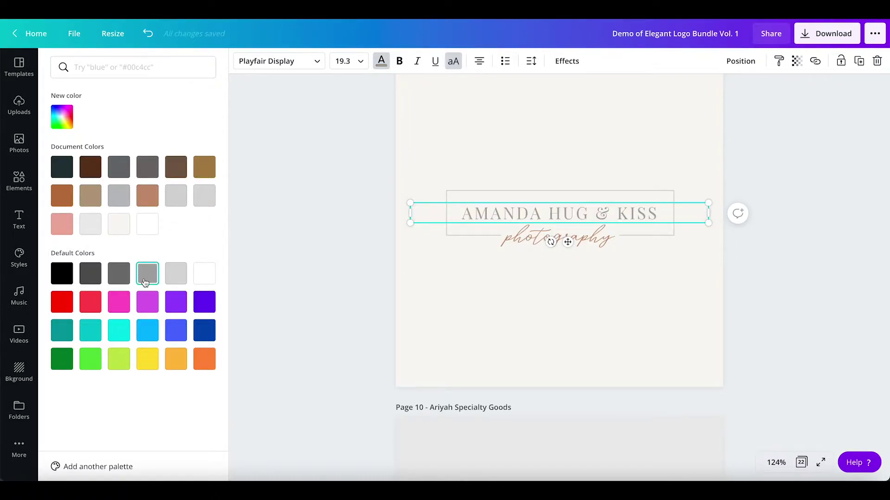
{"action": "left_click", "coordinate": [120, 278]}
{"action": "left_click", "coordinate": [363, 276]}
Step: Change the font of the arched YOURS TRULY COMPANY text on page 10 to a clean sans-serif
{"action": "scroll", "coordinate": [366, 245], "scroll_direction": "down", "scroll_amount": 5}
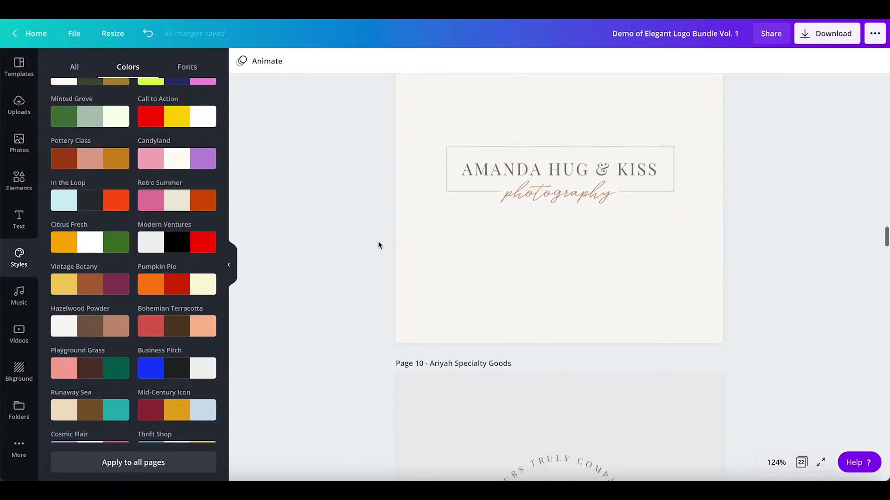
{"action": "scroll", "coordinate": [351, 247], "scroll_direction": "down", "scroll_amount": 1}
{"action": "left_click", "coordinate": [571, 162]}
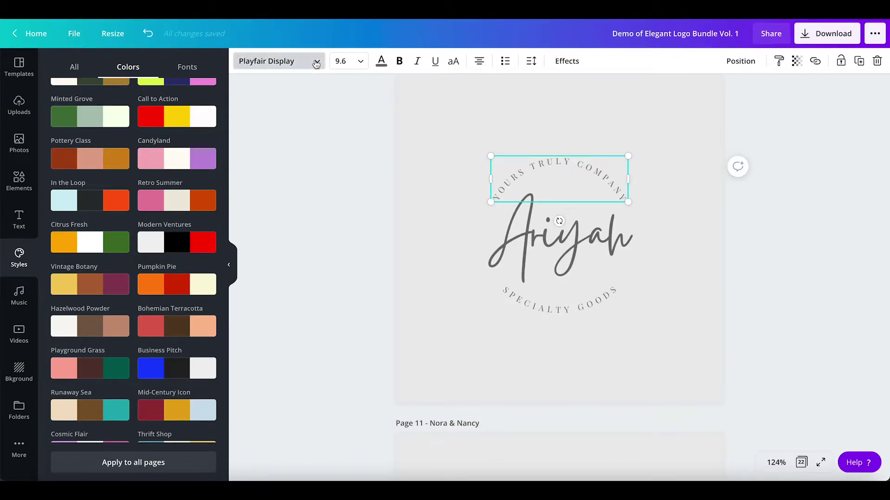
{"action": "left_click", "coordinate": [278, 61]}
{"action": "left_click", "coordinate": [60, 114]}
{"action": "key", "text": "Escape"}
Step: Change the font of the curved SPECIALTY GOODS text on page 10 to the same sans-serif
{"action": "left_click", "coordinate": [518, 301]}
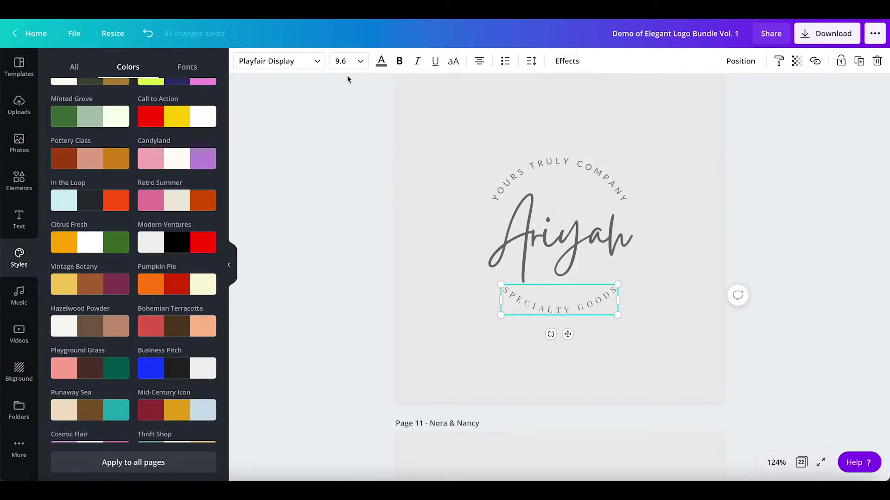
{"action": "left_click", "coordinate": [278, 61]}
{"action": "left_click", "coordinate": [204, 114]}
{"action": "key", "text": "Escape"}
{"action": "left_click", "coordinate": [339, 207]}
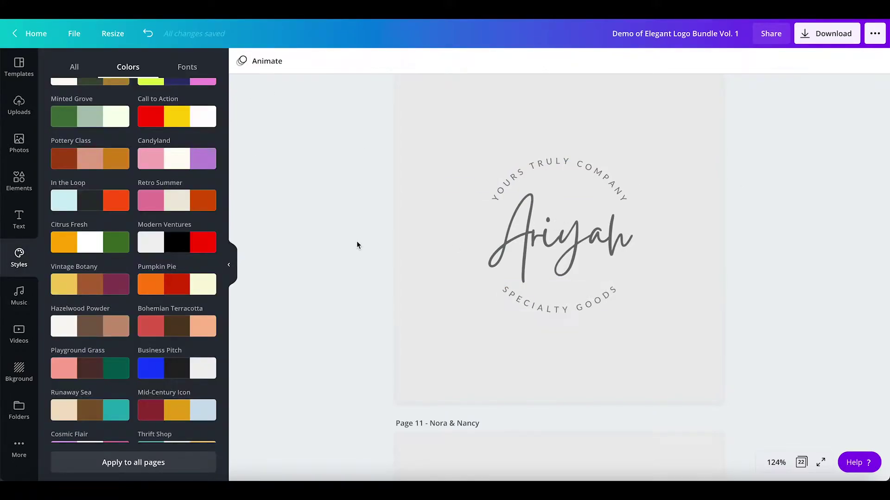
Step: Replace the large script name in the page 10 logo with a different first name
{"action": "left_click", "coordinate": [530, 230]}
{"action": "double_click", "coordinate": [554, 230]}
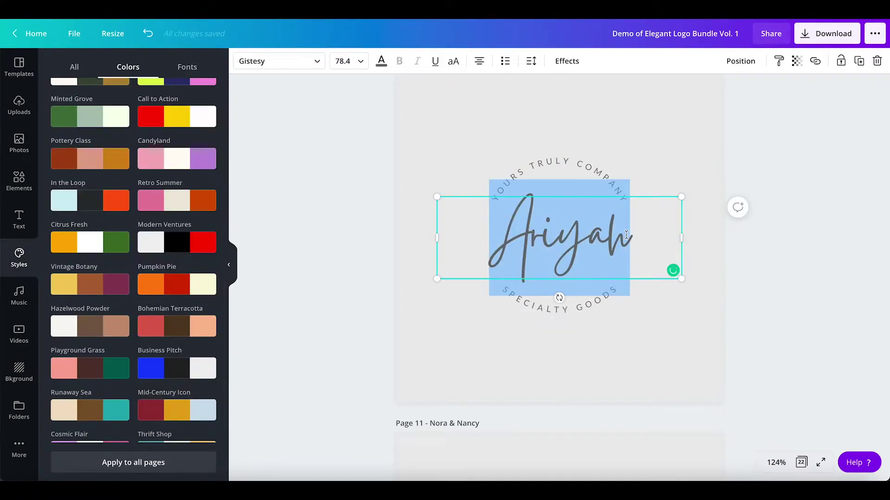
{"action": "type", "text": "Bobbt"}
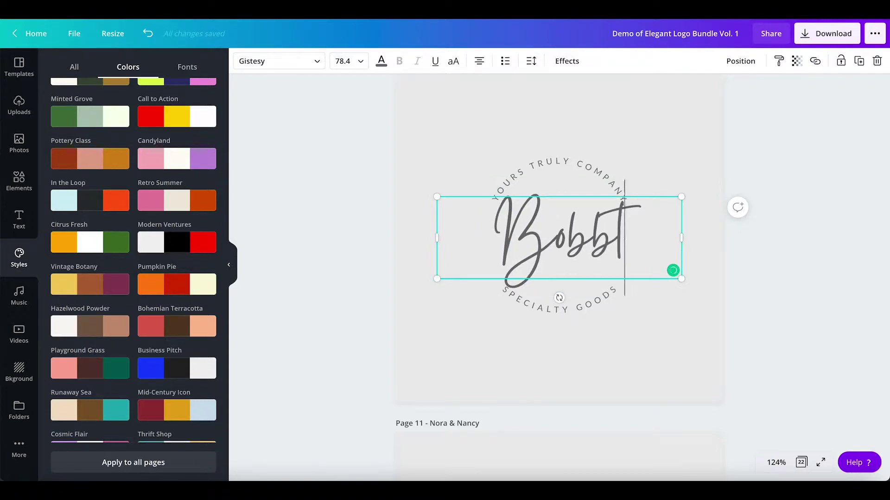
{"action": "key", "text": "BackSpace"}
{"action": "type", "text": "y"}
{"action": "key", "text": "BackSpace"}
{"action": "type", "text": "i"}
{"action": "left_click", "coordinate": [430, 328]}
Step: Shrink the script name on page 10 to about size 69.9 and position it between the two curved texts
{"action": "left_click", "coordinate": [534, 260]}
{"action": "left_click", "coordinate": [357, 64]}
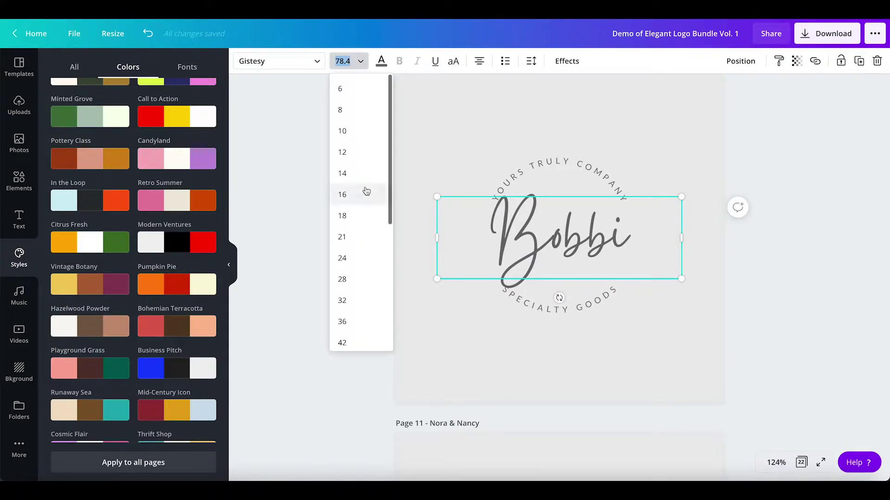
{"action": "left_click_drag", "start_coordinate": [437, 196], "coordinate": [452, 201]}
{"action": "left_click_drag", "start_coordinate": [683, 279], "coordinate": [673, 277]}
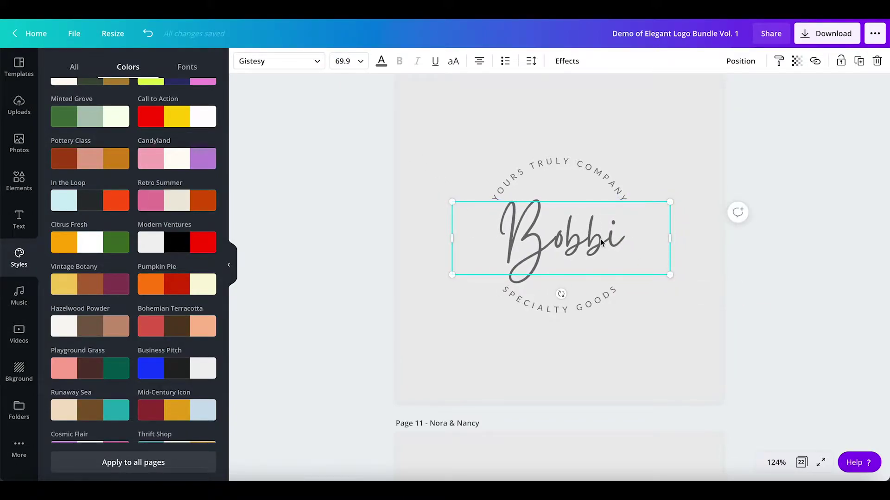
{"action": "left_click", "coordinate": [407, 373]}
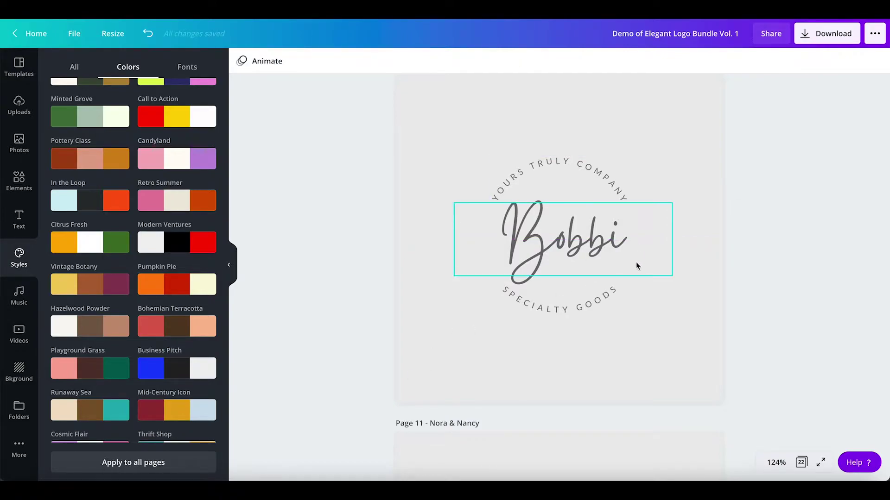
Step: Recolor the script name of the page 10 logo with the terracotta-brown document color
{"action": "left_click", "coordinate": [540, 239]}
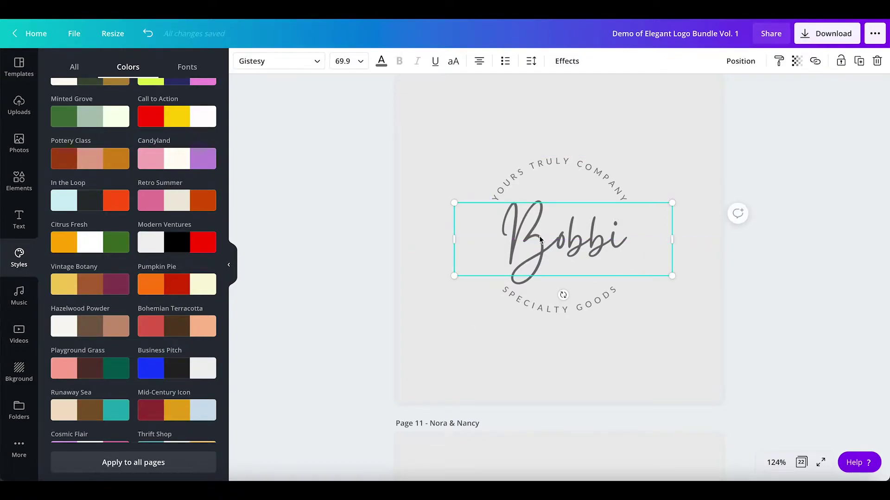
{"action": "left_click", "coordinate": [382, 61]}
{"action": "left_click", "coordinate": [149, 197]}
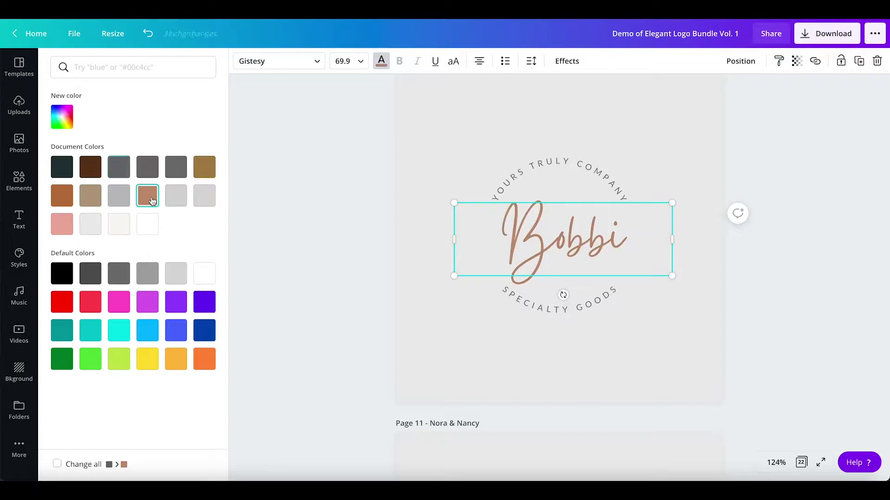
{"action": "left_click", "coordinate": [303, 203]}
Step: Replace the upper N of the page 11 monogram with a capital T and nudge it slightly into place inside the circle
{"action": "scroll", "coordinate": [440, 201], "scroll_direction": "down", "scroll_amount": 8}
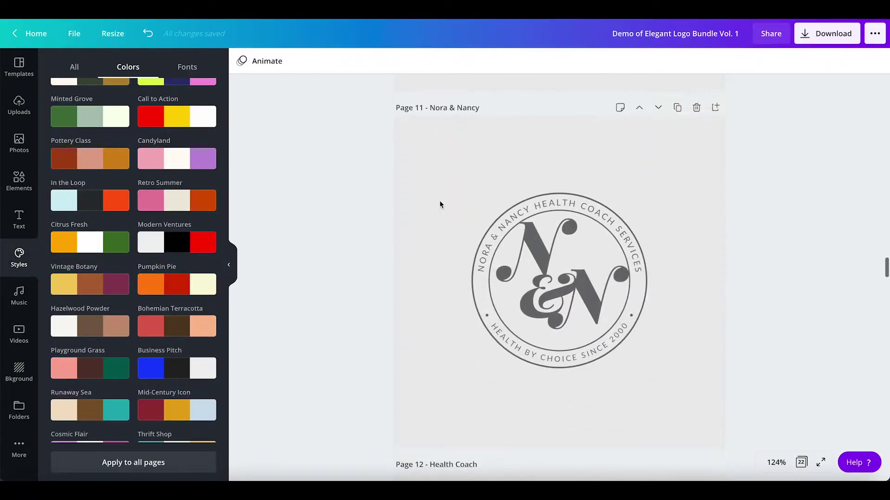
{"action": "left_click", "coordinate": [536, 187]}
{"action": "left_click", "coordinate": [536, 188]}
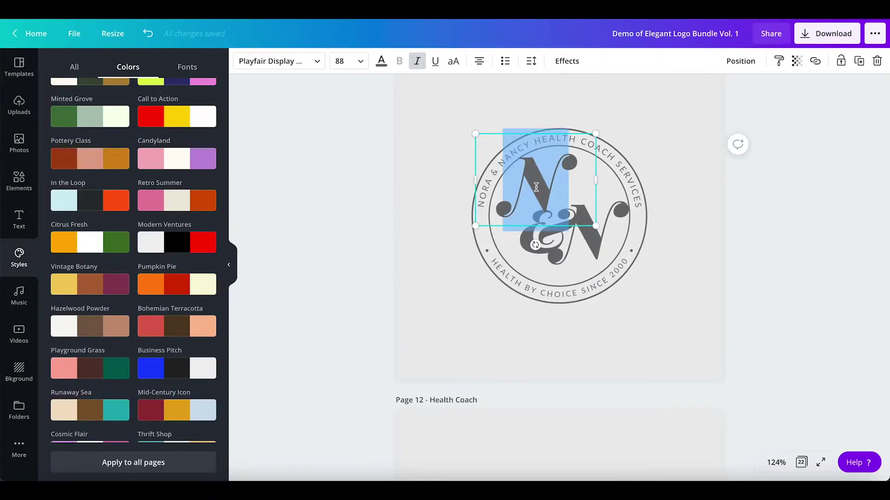
{"action": "type", "text": "J"}
{"action": "key", "text": "BackSpace"}
{"action": "type", "text": "i"}
{"action": "key", "text": "BackSpace"}
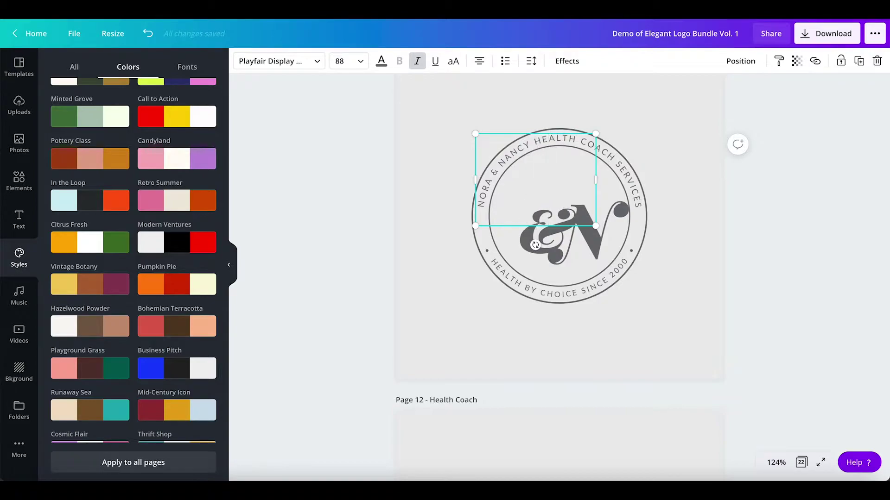
{"action": "type", "text": "I"}
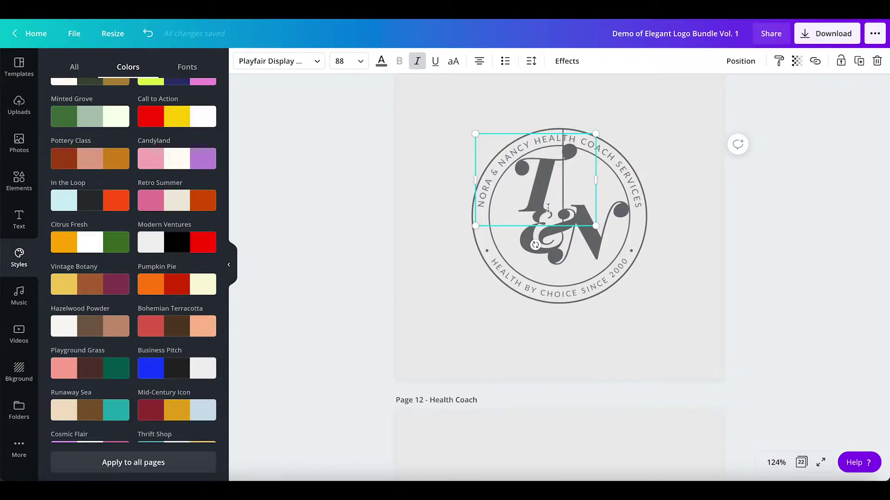
{"action": "mouse_move", "coordinate": [543, 187]}
{"action": "left_mouse_down"}
{"action": "mouse_move", "coordinate": [535, 198]}
{"action": "mouse_move", "coordinate": [540, 191]}
{"action": "left_mouse_up"}
{"action": "left_click", "coordinate": [598, 252]}
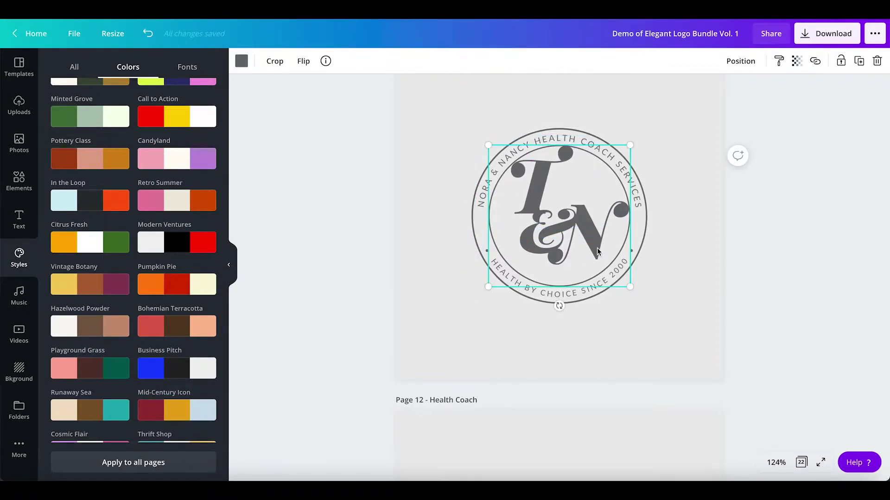
{"action": "left_click_drag", "start_coordinate": [597, 251], "coordinate": [597, 259]}
{"action": "key", "text": "ctrl+z"}
{"action": "left_click", "coordinate": [689, 237]}
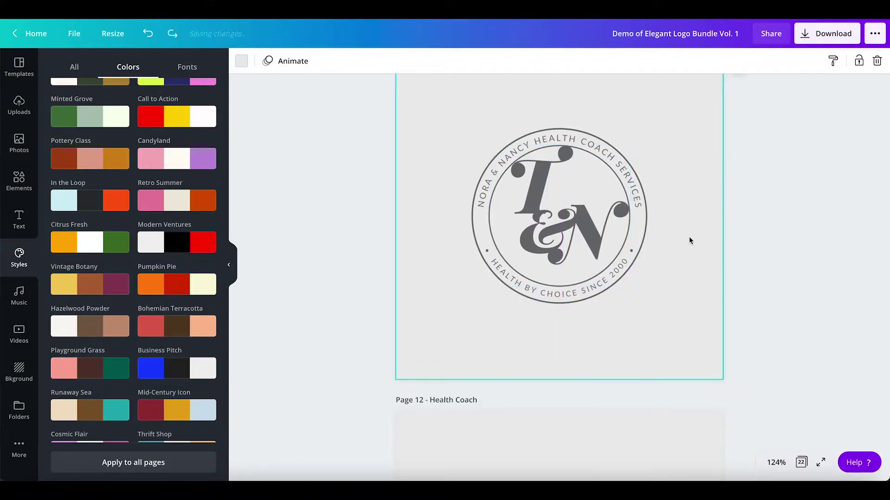
Step: Replace the upper curved text of the page 11 circular logo with "CHANGE THIS TO WHATEVER YOU WANT"
{"action": "left_click", "coordinate": [638, 200]}
{"action": "double_click", "coordinate": [638, 199]}
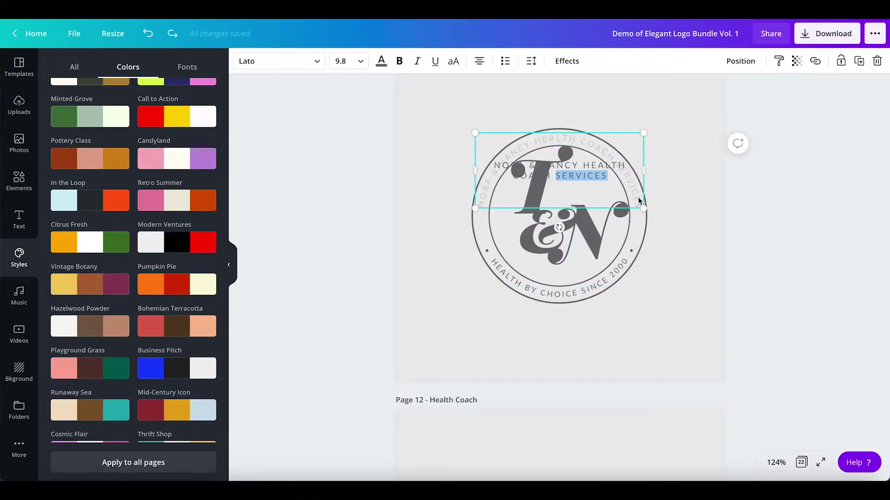
{"action": "key", "text": "ctrl+a"}
{"action": "type", "text": "CHAN"}
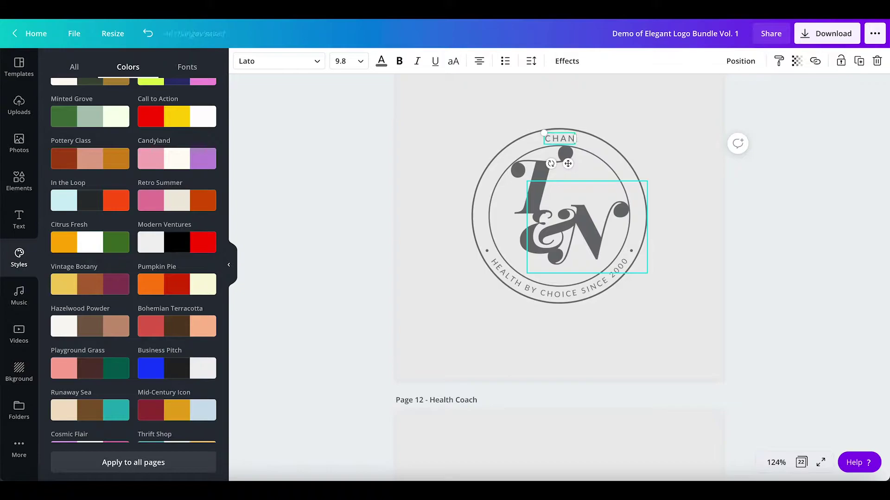
{"action": "type", "text": "GE THIS TO"}
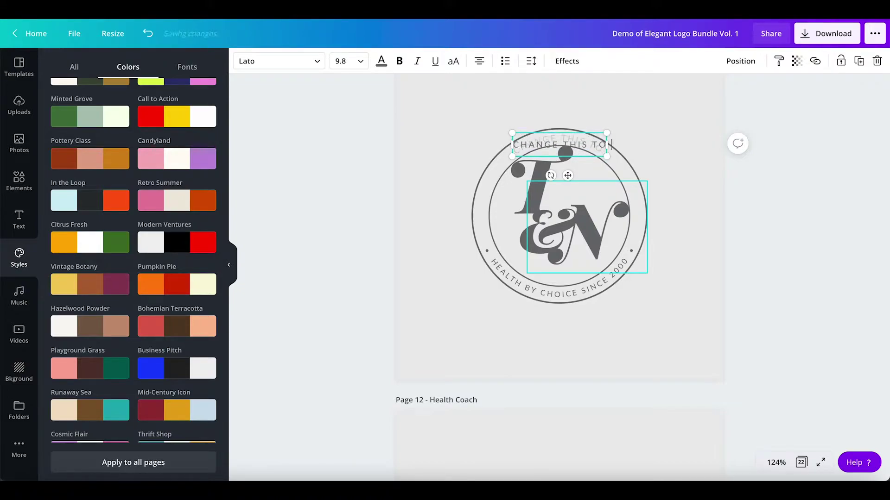
{"action": "type", "text": " WHATEVER YOU WANT"}
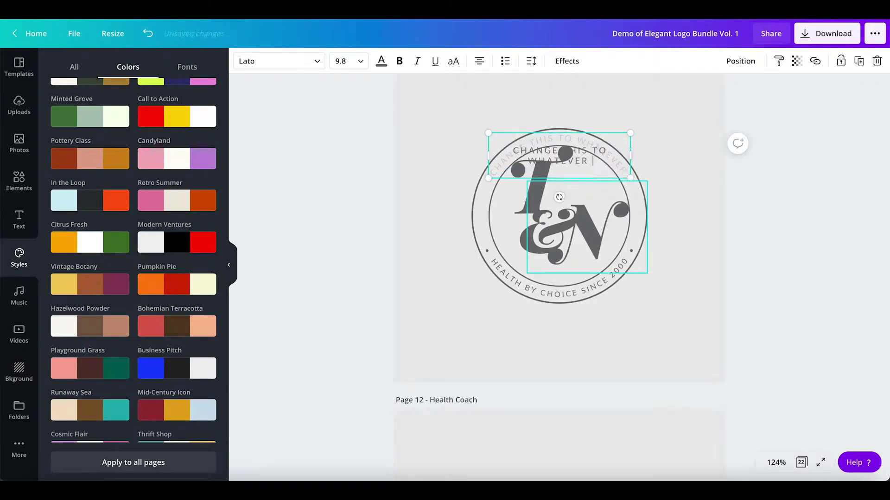
{"action": "left_click", "coordinate": [716, 216]}
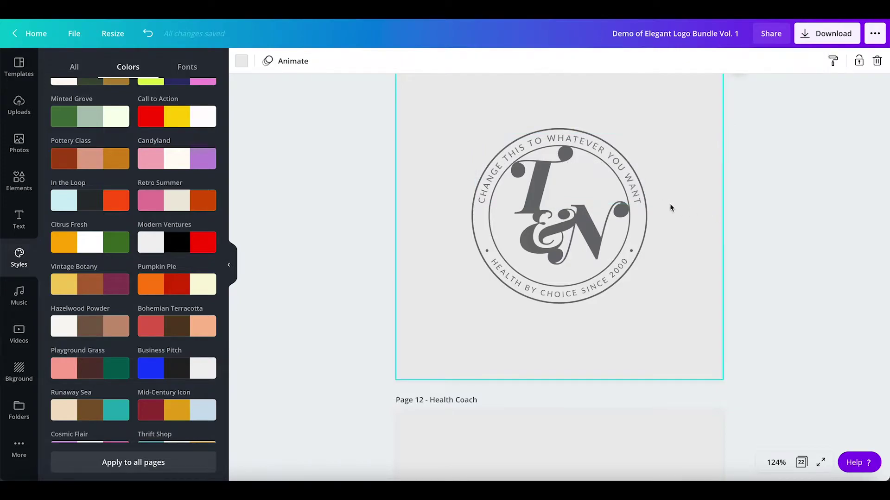
Step: Replace the lower curved text of the page 11 circular logo with "EDIT THIS TEXT TOO AND IT WILL WRAP"
{"action": "double_click", "coordinate": [581, 296]}
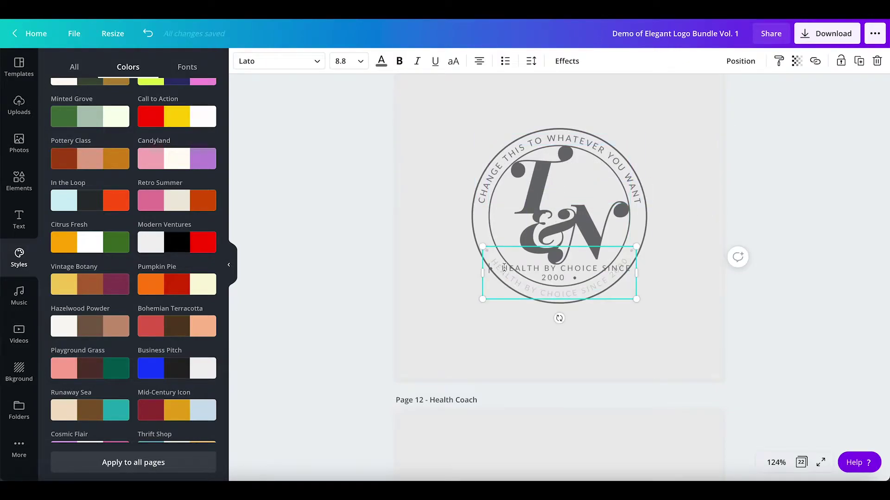
{"action": "left_click_drag", "start_coordinate": [501, 268], "coordinate": [555, 277]}
{"action": "key", "text": "BackSpace"}
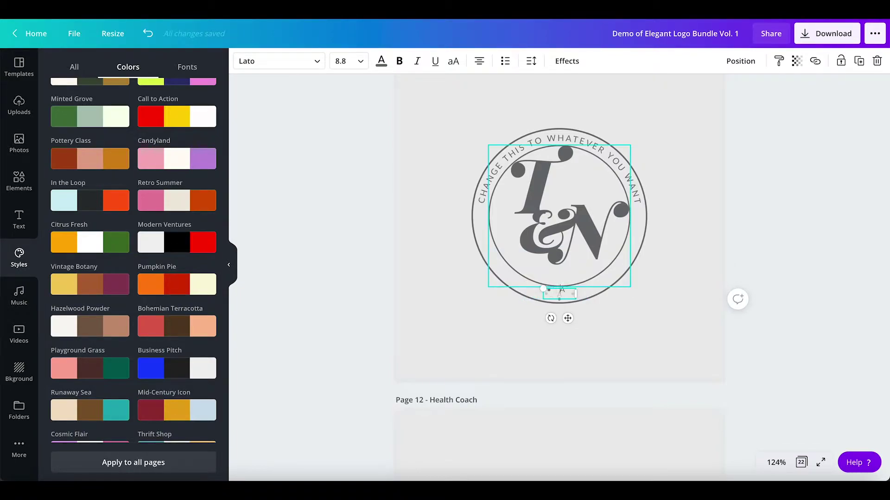
{"action": "type", "text": "EDIT THIS"}
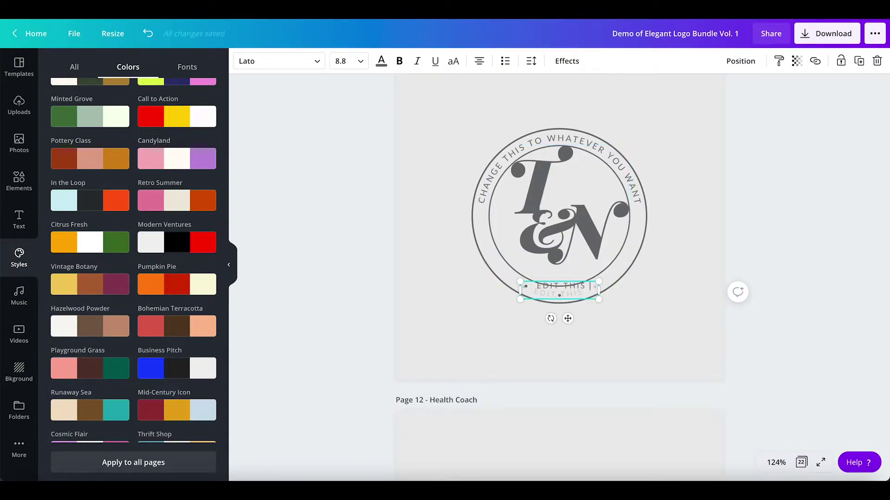
{"action": "type", "text": " TEXT TOO AND IT"}
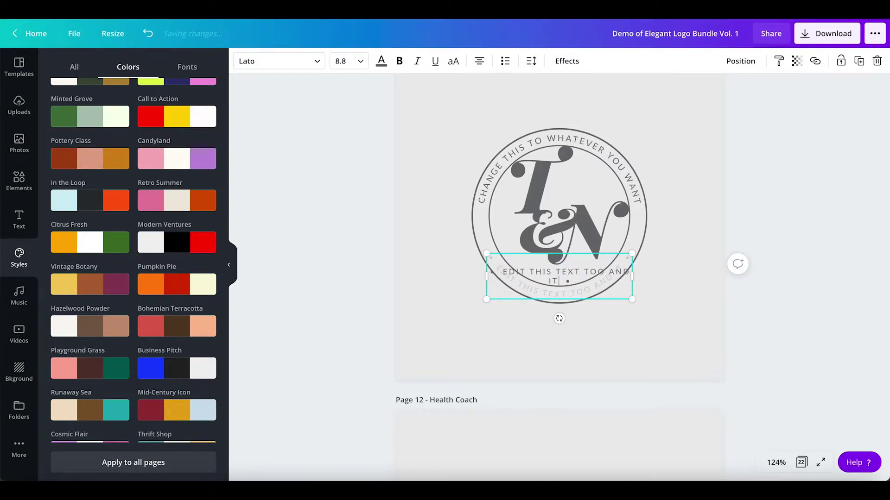
{"action": "type", "text": " WILL WRAP"}
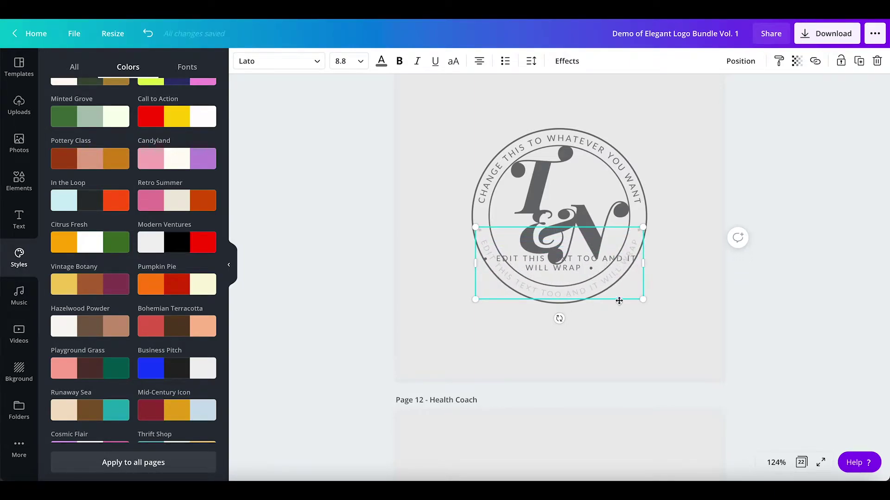
{"action": "left_click", "coordinate": [684, 284]}
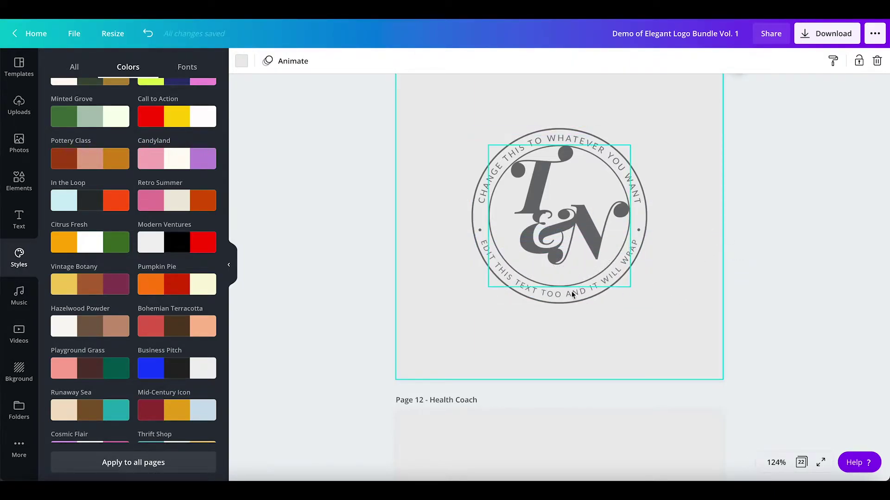
Step: Try the Vintage Botany, Bohemian Terracotta, Mid-Century Icon, Thrift Shop and Milk Carton color palettes on page 11
{"action": "scroll", "coordinate": [148, 345], "scroll_direction": "down", "scroll_amount": 2}
{"action": "left_click", "coordinate": [102, 243]}
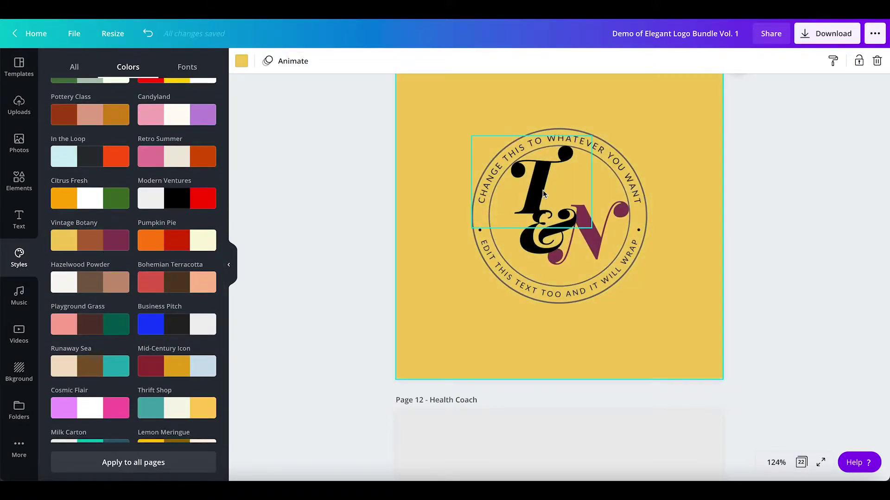
{"action": "left_click", "coordinate": [189, 282]}
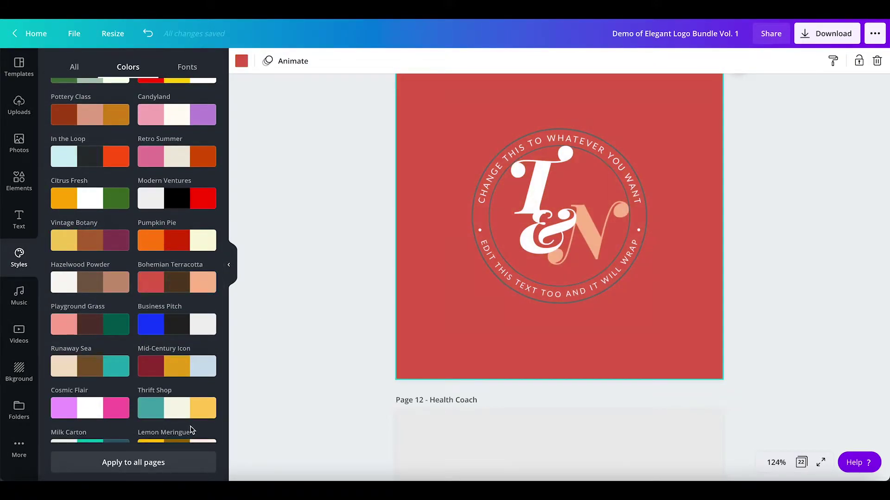
{"action": "left_click", "coordinate": [185, 366]}
{"action": "scroll", "coordinate": [179, 361], "scroll_direction": "down", "scroll_amount": 2}
{"action": "left_click", "coordinate": [172, 351]}
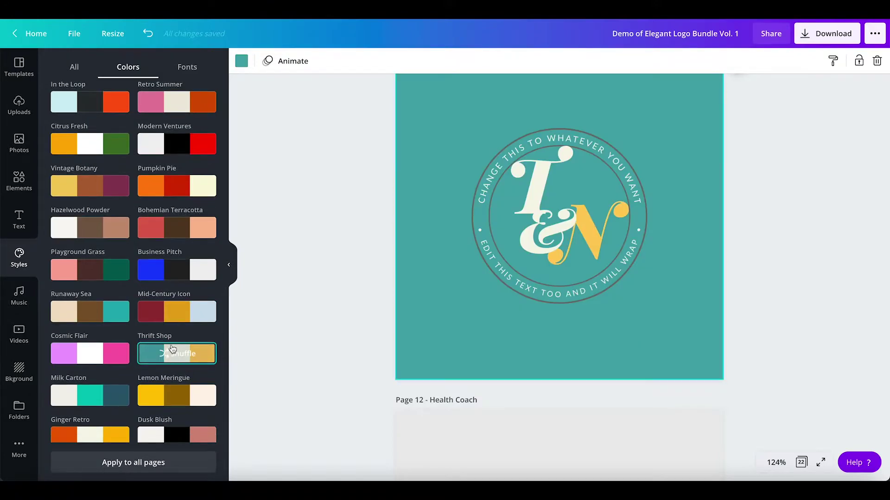
{"action": "scroll", "coordinate": [172, 348], "scroll_direction": "down", "scroll_amount": 1}
{"action": "left_click", "coordinate": [101, 385]}
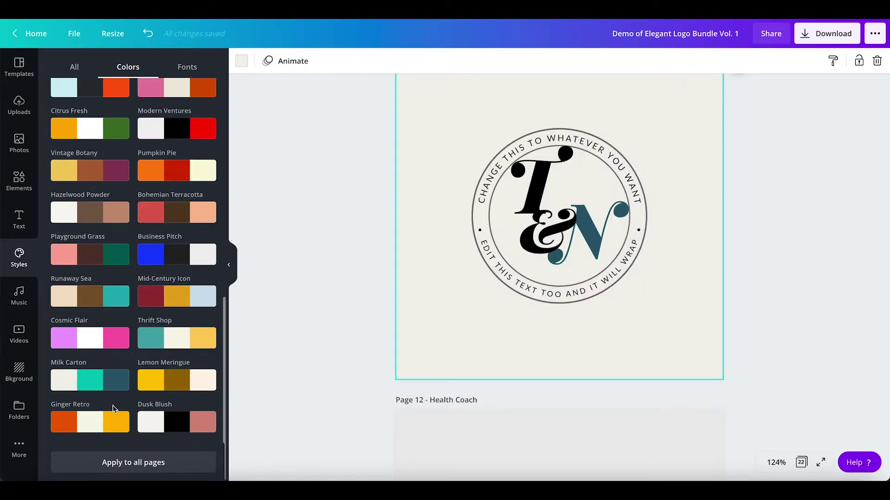
Step: Apply the Ginger Retro palette to page 11 and recolor the monogram's T with the amber document color
{"action": "left_click", "coordinate": [110, 420]}
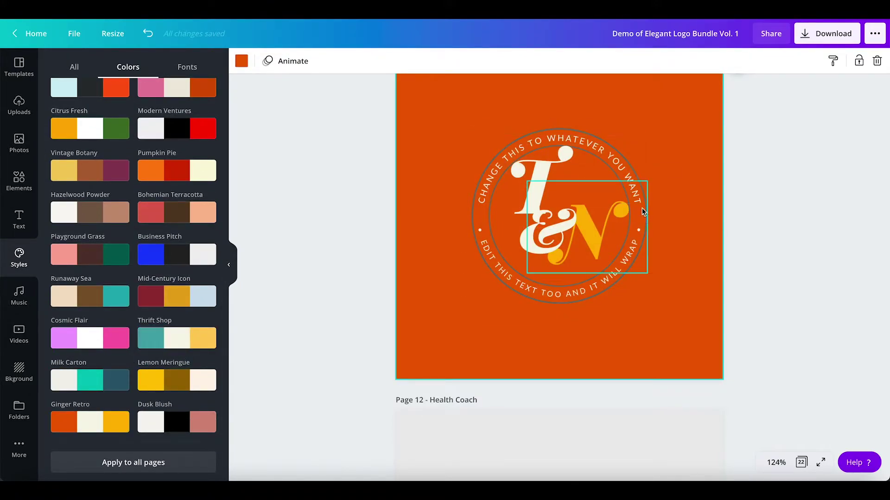
{"action": "left_click", "coordinate": [593, 236]}
{"action": "left_click", "coordinate": [535, 192]}
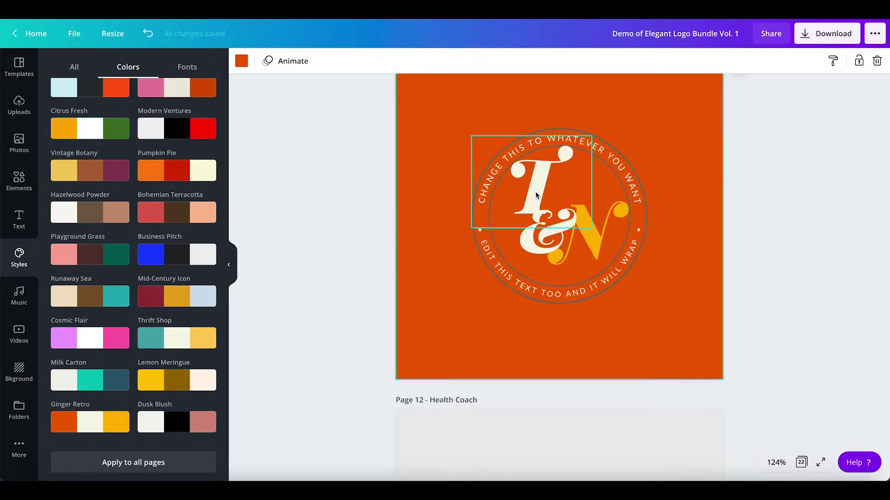
{"action": "left_click", "coordinate": [382, 62]}
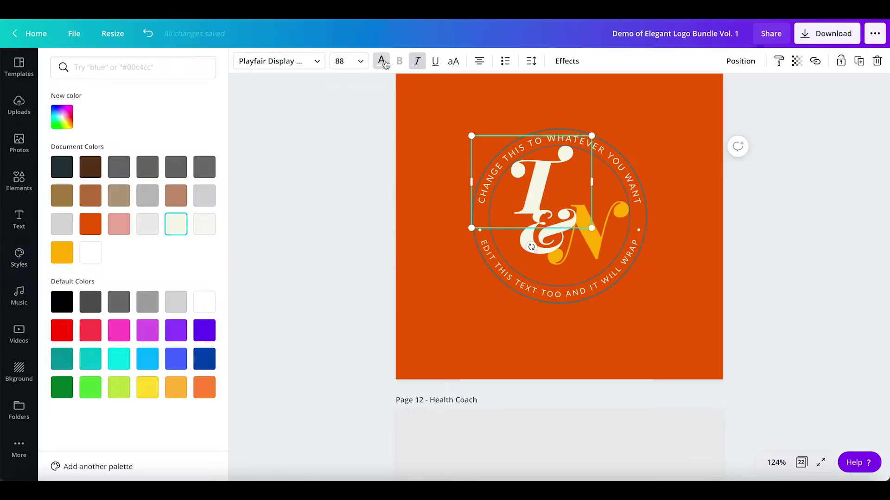
{"action": "left_click", "coordinate": [70, 258]}
{"action": "left_click", "coordinate": [402, 209]}
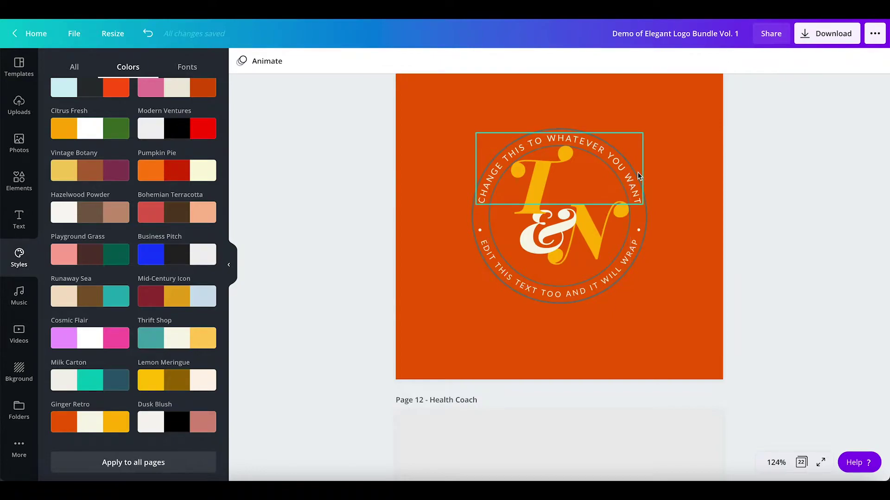
Step: Recolor the inner circle line of the page 11 logo with the cool light gray document color
{"action": "left_click", "coordinate": [648, 225]}
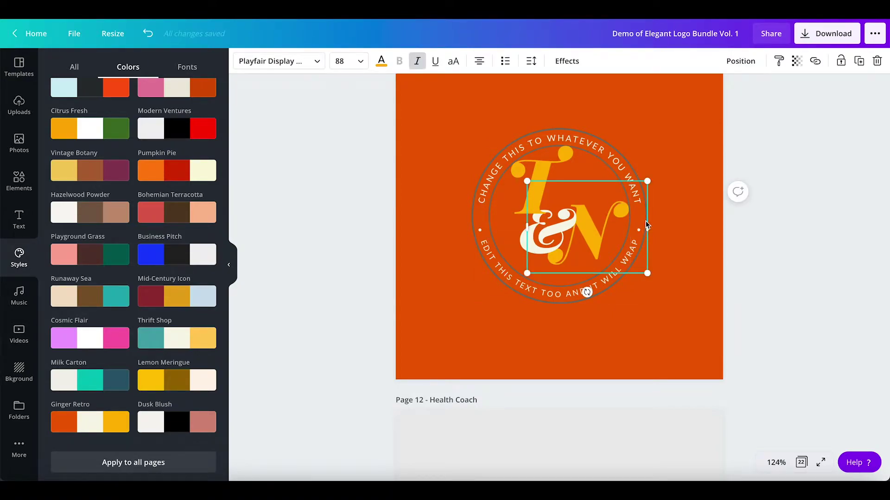
{"action": "left_click", "coordinate": [600, 215]}
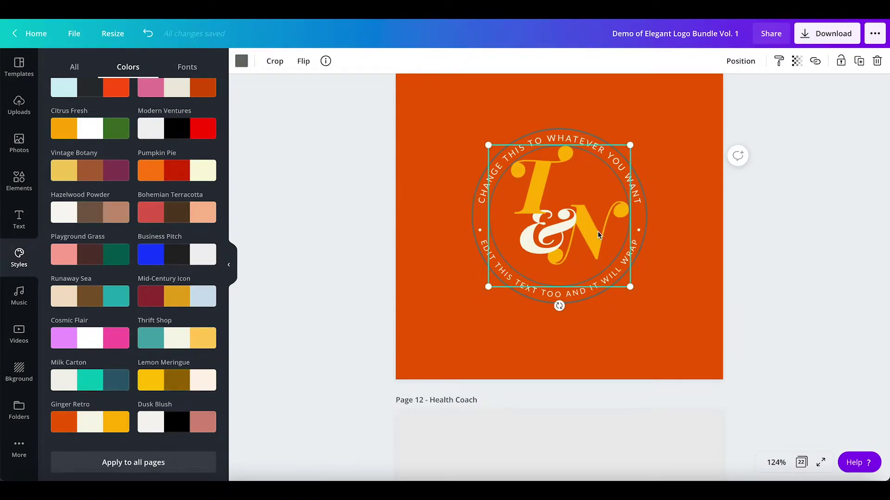
{"action": "left_click", "coordinate": [241, 61]}
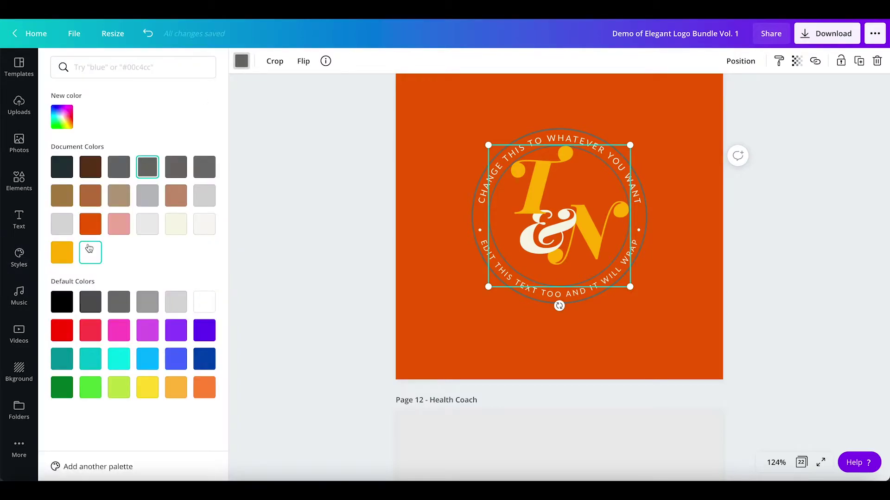
{"action": "left_click", "coordinate": [176, 225]}
{"action": "left_click", "coordinate": [205, 197]}
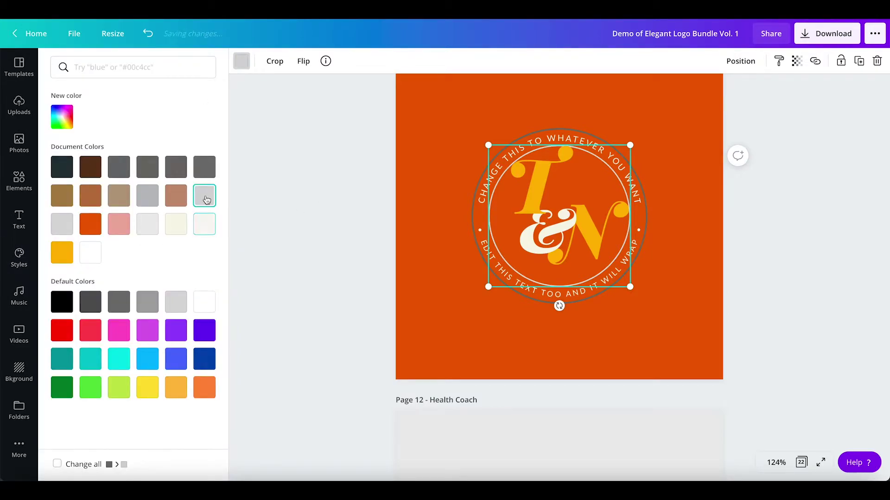
{"action": "left_click", "coordinate": [180, 198]}
{"action": "left_click", "coordinate": [146, 198]}
Step: Send the inner circle and the lower curved text of the page 11 logo to the back
{"action": "left_click", "coordinate": [473, 220]}
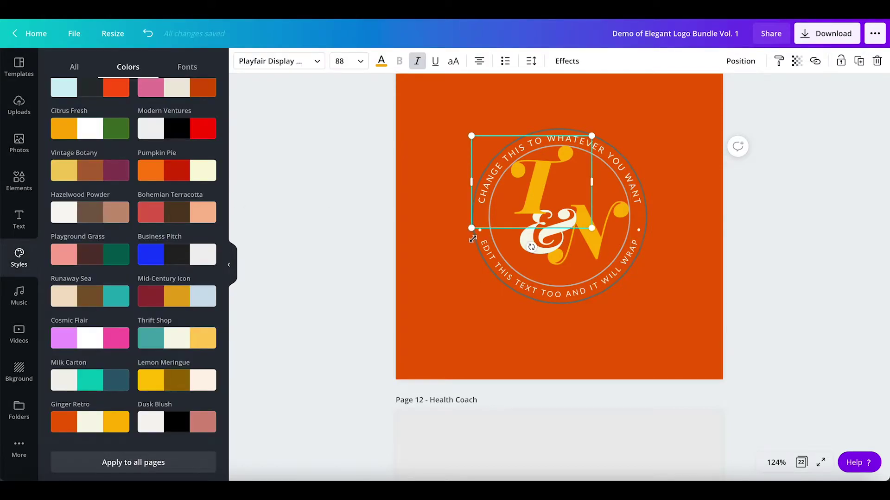
{"action": "left_click", "coordinate": [482, 258]}
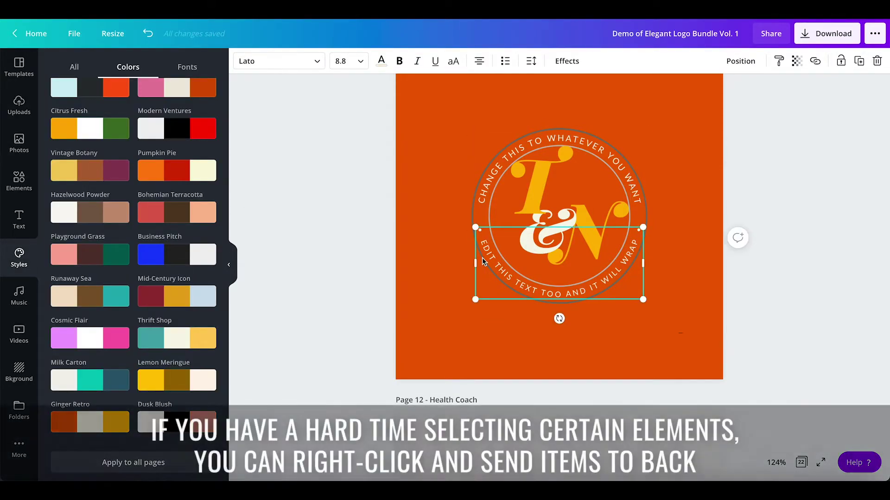
{"action": "left_click", "coordinate": [646, 213]}
{"action": "left_click", "coordinate": [622, 210]}
{"action": "right_click", "coordinate": [622, 211]}
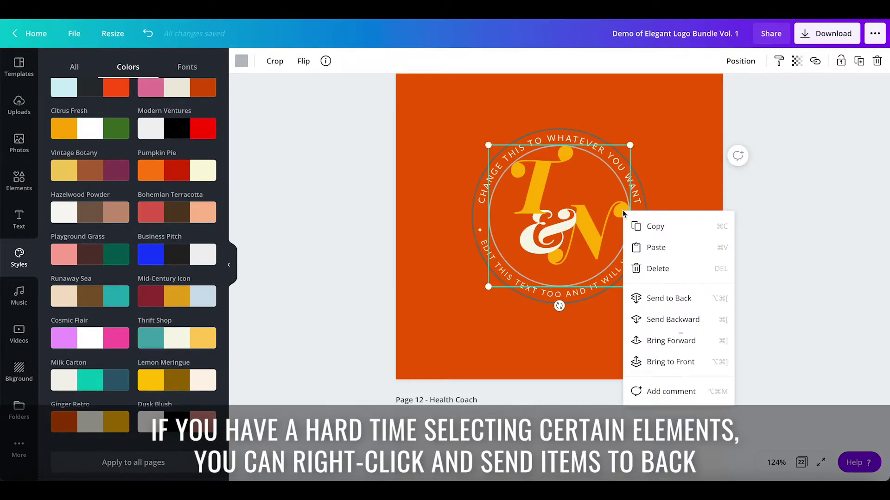
{"action": "left_click", "coordinate": [640, 298]}
{"action": "left_click", "coordinate": [602, 285]}
{"action": "right_click", "coordinate": [604, 284]}
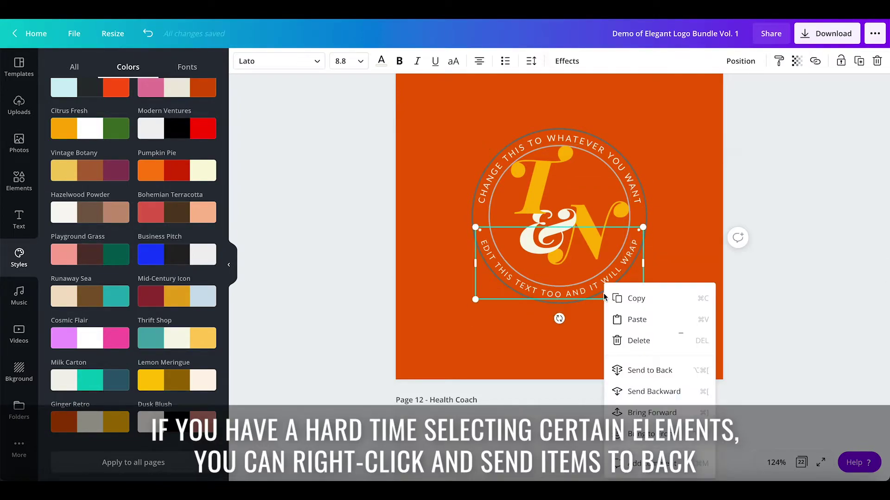
{"action": "left_click", "coordinate": [642, 377]}
Step: Send the monogram's N and the upper curved text of the page 11 logo to the back
{"action": "right_click", "coordinate": [643, 210]}
{"action": "left_click", "coordinate": [671, 299]}
{"action": "left_click", "coordinate": [648, 183]}
{"action": "left_click", "coordinate": [640, 182]}
{"action": "right_click", "coordinate": [640, 181]}
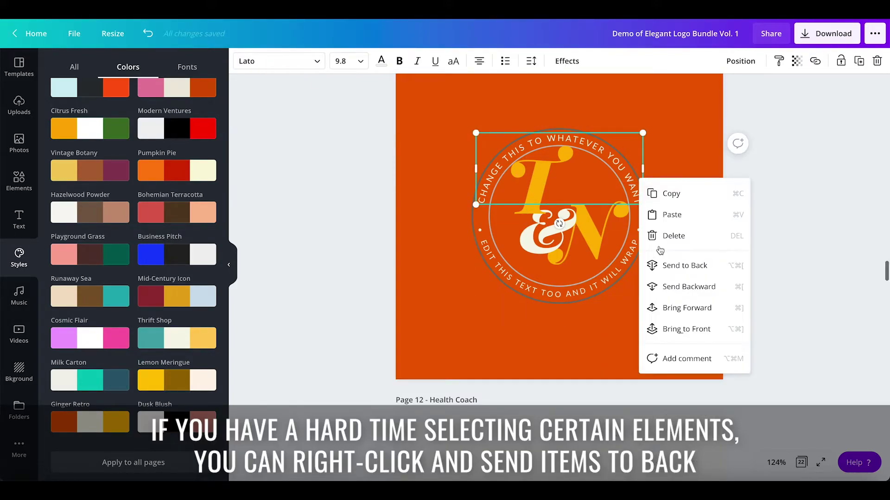
{"action": "left_click", "coordinate": [663, 265]}
Step: Recolor the outer circle line of the page 11 logo with the cool light gray document color
{"action": "left_click", "coordinate": [649, 217]}
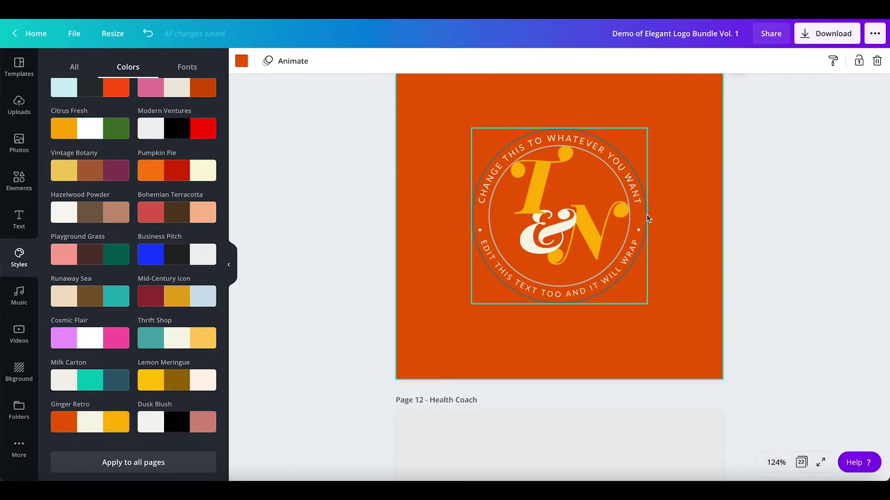
{"action": "left_click", "coordinate": [648, 217]}
{"action": "left_click", "coordinate": [241, 63]}
{"action": "left_click", "coordinate": [207, 198]}
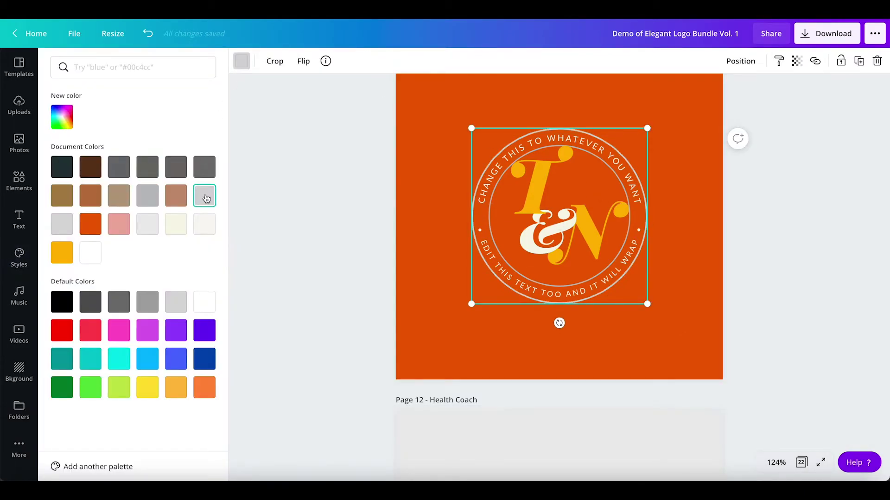
{"action": "left_click", "coordinate": [153, 199]}
{"action": "left_click", "coordinate": [306, 192]}
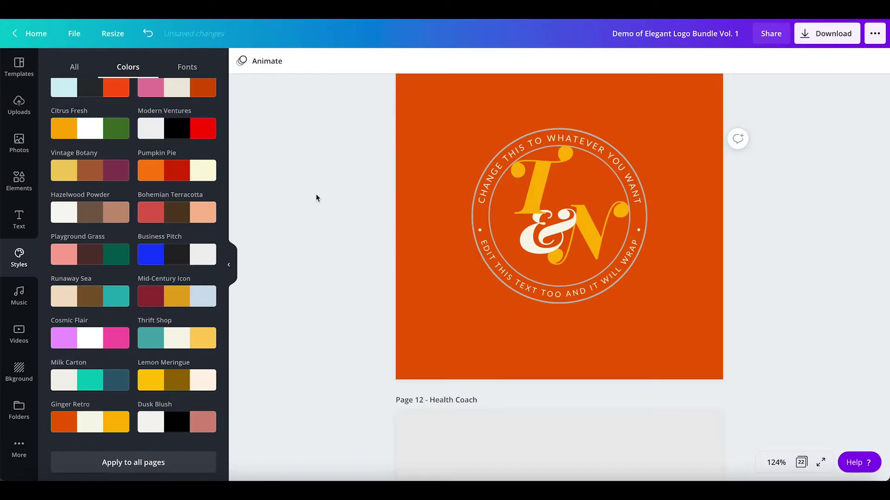
{"action": "left_click", "coordinate": [316, 193]}
Step: Apply the Playground Grass color palette to the Wild Roses Organic Gardening logo on page 13
{"action": "scroll", "coordinate": [336, 238], "scroll_direction": "down", "scroll_amount": 12}
{"action": "scroll", "coordinate": [437, 238], "scroll_direction": "down", "scroll_amount": 1}
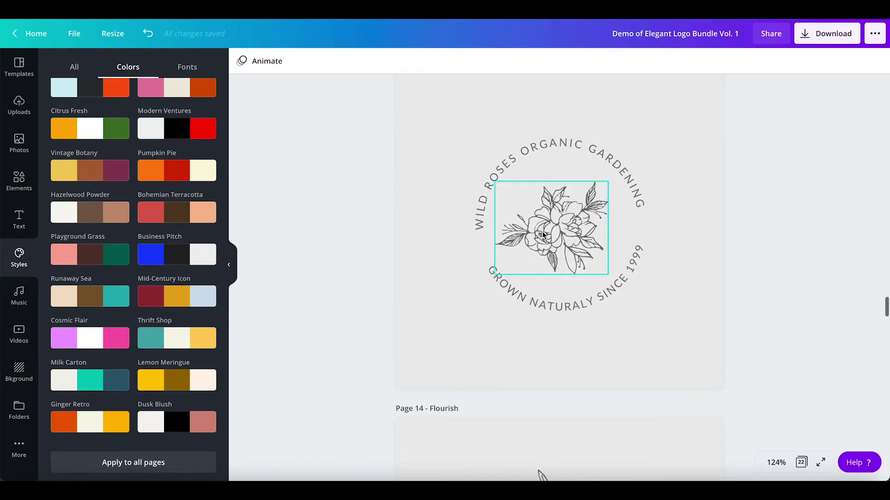
{"action": "left_click", "coordinate": [542, 233]}
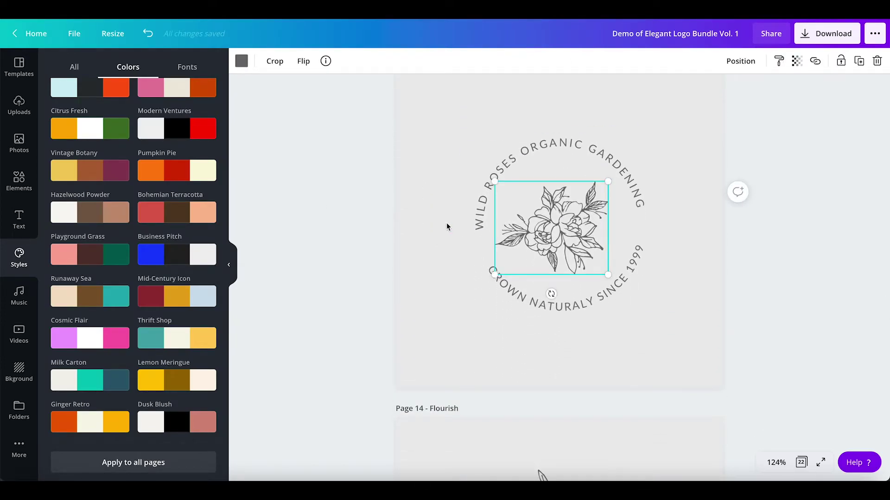
{"action": "left_click", "coordinate": [110, 254]}
Step: Recolor the lower and upper curved texts of the Wild Roses logo white
{"action": "left_click", "coordinate": [505, 284]}
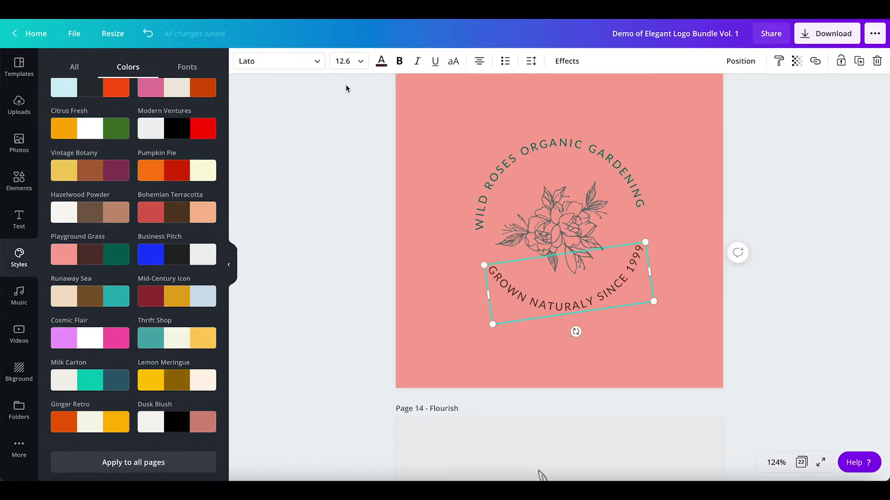
{"action": "left_click", "coordinate": [381, 61]}
{"action": "left_click", "coordinate": [174, 253]}
{"action": "left_click", "coordinate": [519, 144]}
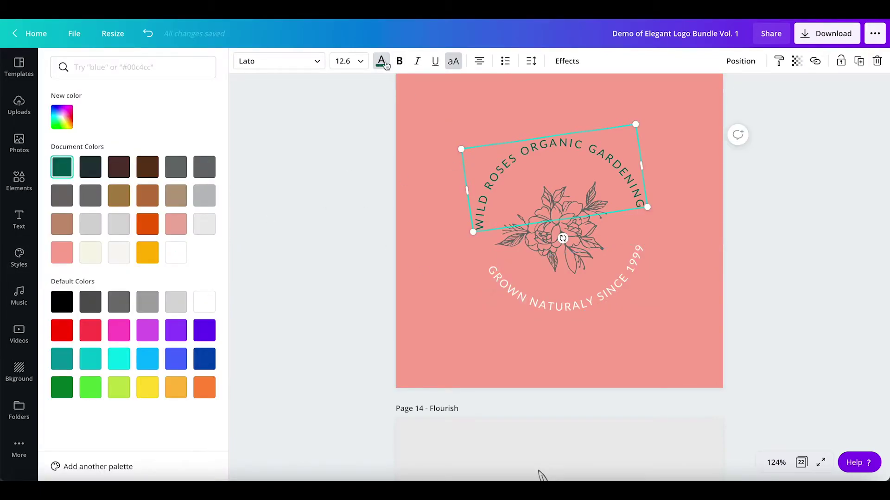
{"action": "left_click", "coordinate": [383, 65]}
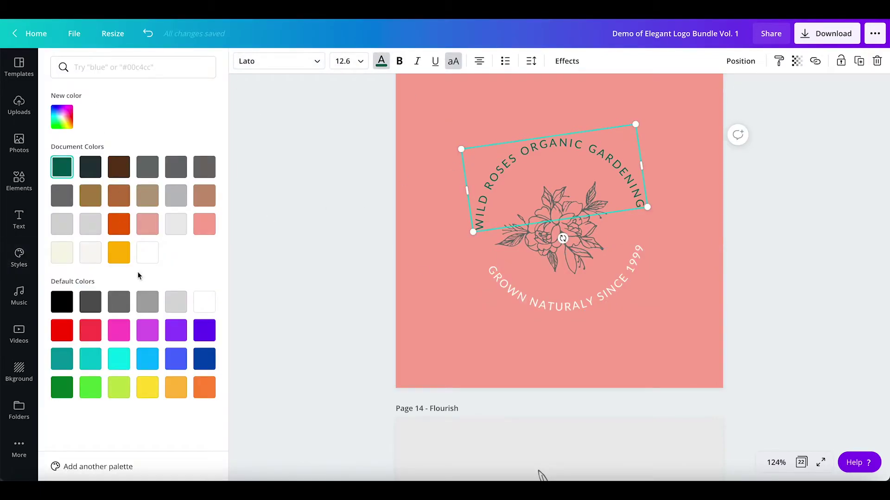
{"action": "left_click", "coordinate": [147, 252]}
Step: Enlarge the rose illustration slightly so it fills more of the space between the curved texts
{"action": "left_click", "coordinate": [588, 233]}
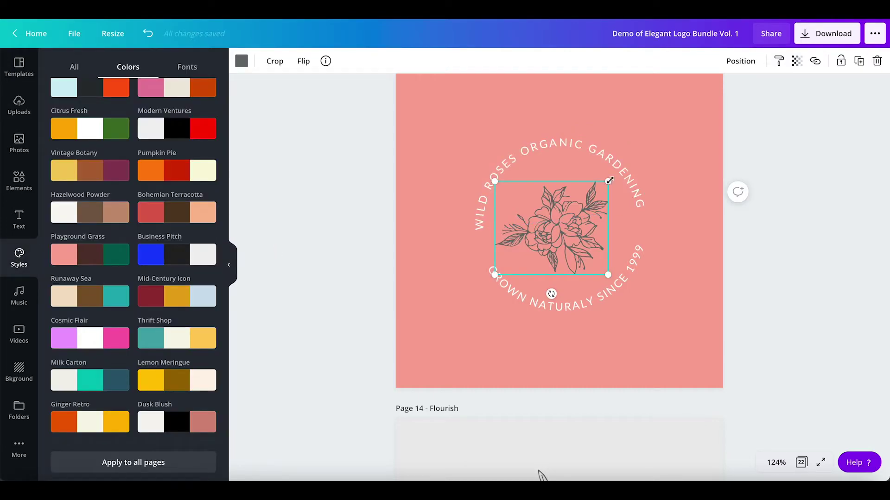
{"action": "left_click_drag", "start_coordinate": [608, 180], "coordinate": [616, 170]}
{"action": "left_click_drag", "start_coordinate": [495, 275], "coordinate": [489, 280]}
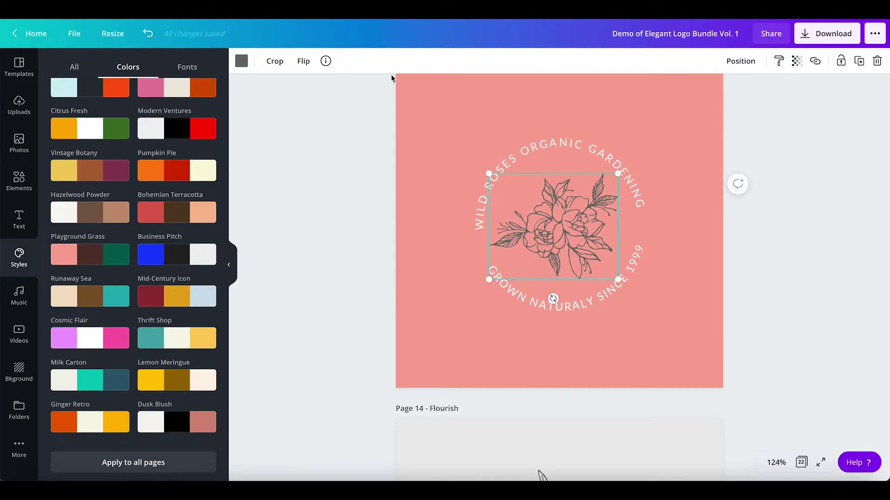
Step: Recolor the rose illustration with the cream document color and set its transparency to about 48
{"action": "left_click", "coordinate": [241, 61]}
{"action": "left_click", "coordinate": [121, 254]}
{"action": "left_click", "coordinate": [176, 232]}
{"action": "left_click", "coordinate": [198, 226]}
{"action": "left_click", "coordinate": [795, 61]}
{"action": "left_click_drag", "start_coordinate": [762, 89], "coordinate": [718, 95]}
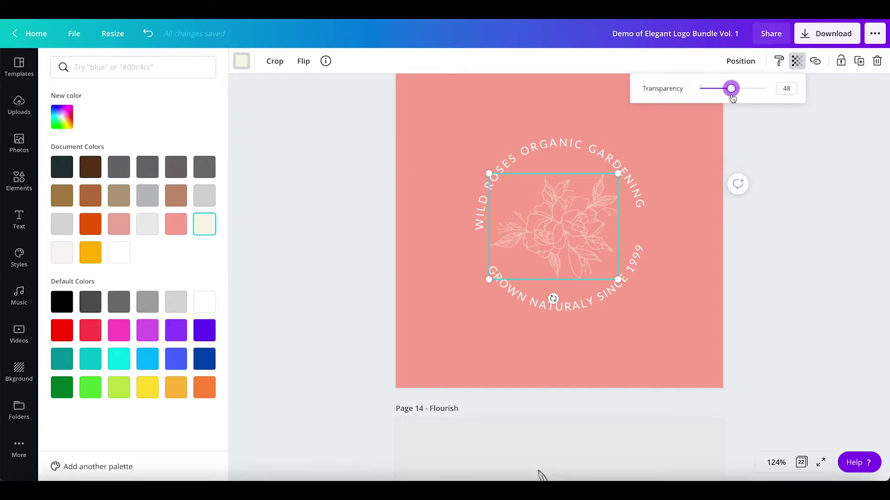
{"action": "left_click", "coordinate": [690, 276]}
{"action": "scroll", "coordinate": [501, 330], "scroll_direction": "down", "scroll_amount": 8}
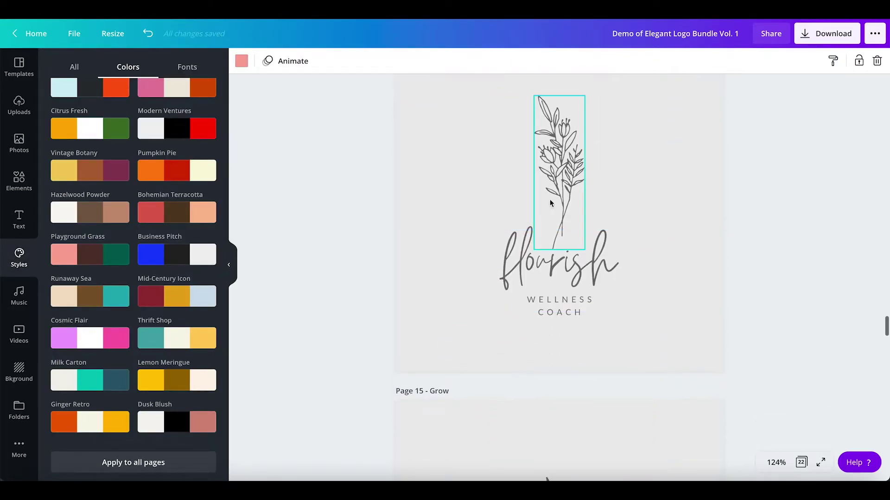
Step: Try the Hazelwood Powder color palette on the Flourish Wellness Coach logo on page 14
{"action": "left_click", "coordinate": [552, 195]}
{"action": "scroll", "coordinate": [185, 362], "scroll_direction": "up", "scroll_amount": 5}
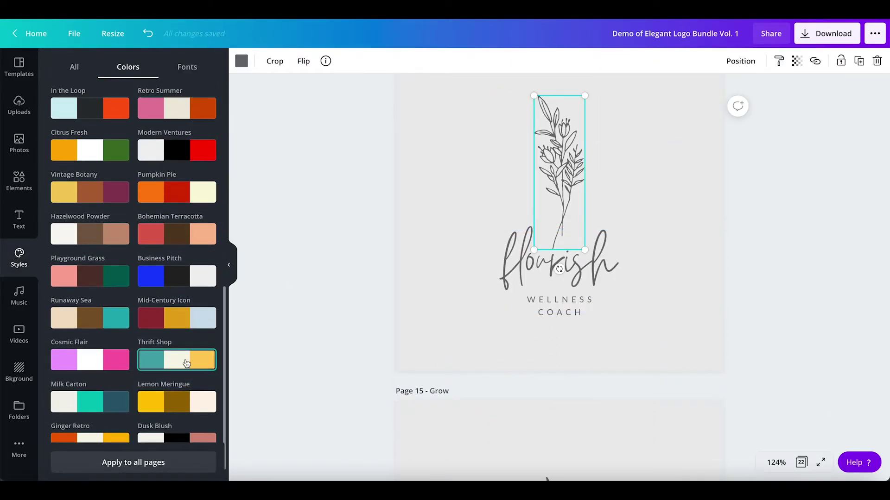
{"action": "left_click", "coordinate": [127, 398]}
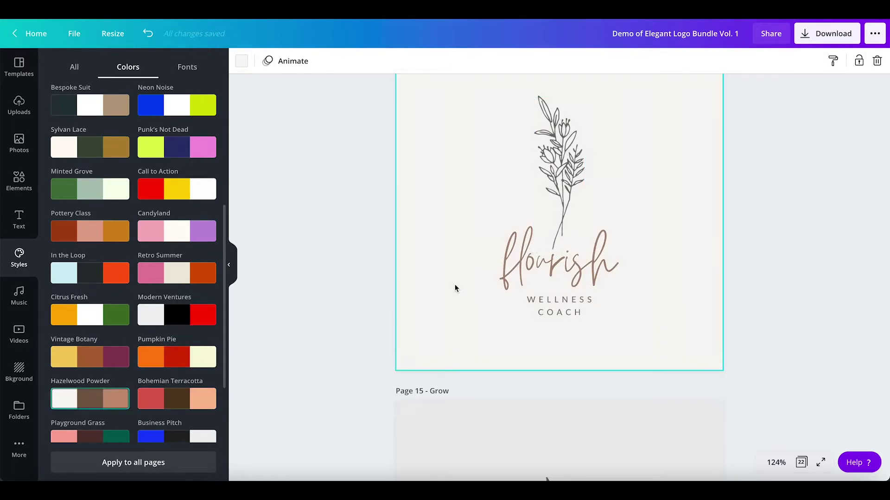
{"action": "scroll", "coordinate": [173, 385], "scroll_direction": "up", "scroll_amount": 2}
{"action": "scroll", "coordinate": [173, 389], "scroll_direction": "up", "scroll_amount": 4}
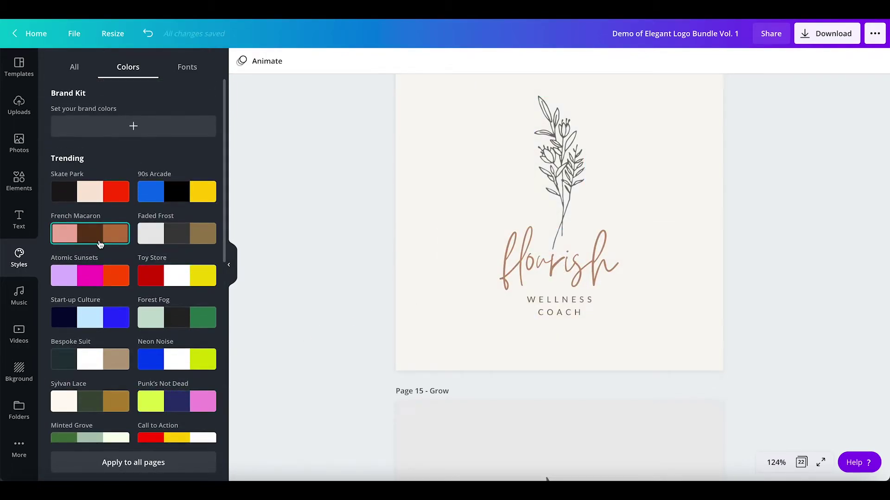
Step: Try the French Macaron and Faded Frost palettes on the Flourish logo, shuffling Faded Frost to a charcoal background
{"action": "left_click", "coordinate": [99, 240]}
{"action": "left_click", "coordinate": [158, 235]}
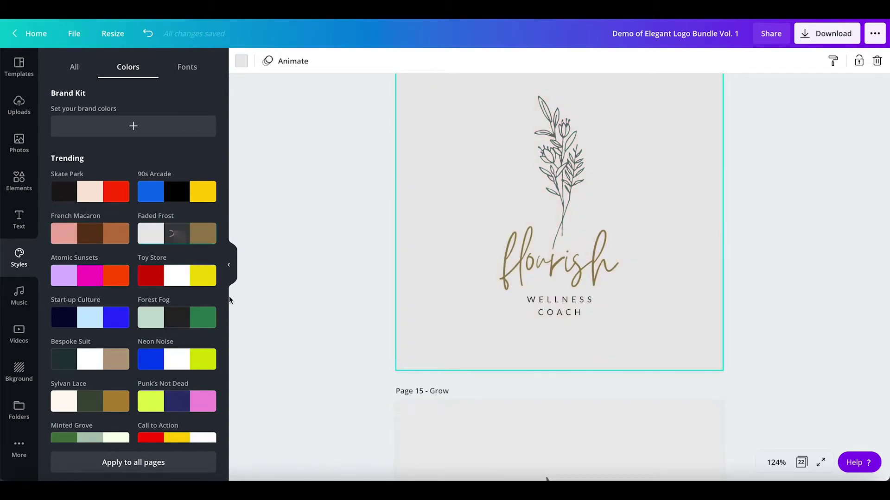
{"action": "left_click", "coordinate": [184, 236]}
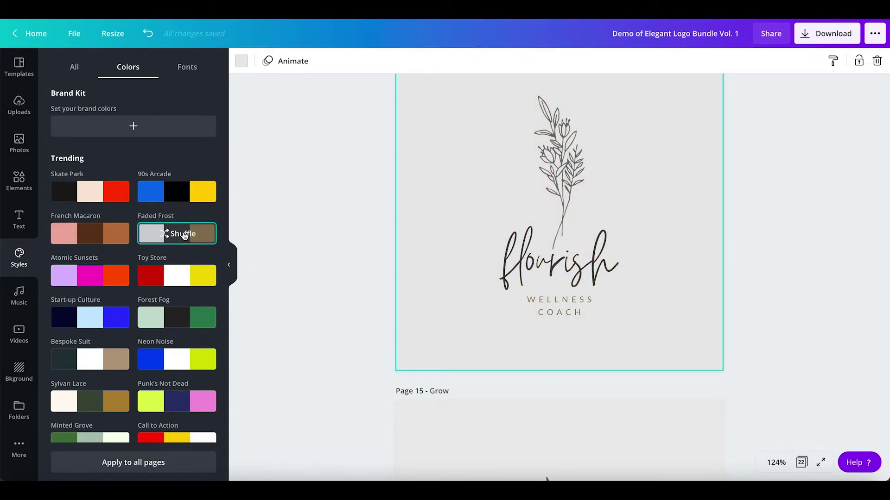
{"action": "left_click", "coordinate": [185, 236]}
{"action": "scroll", "coordinate": [601, 201], "scroll_direction": "up", "scroll_amount": 1}
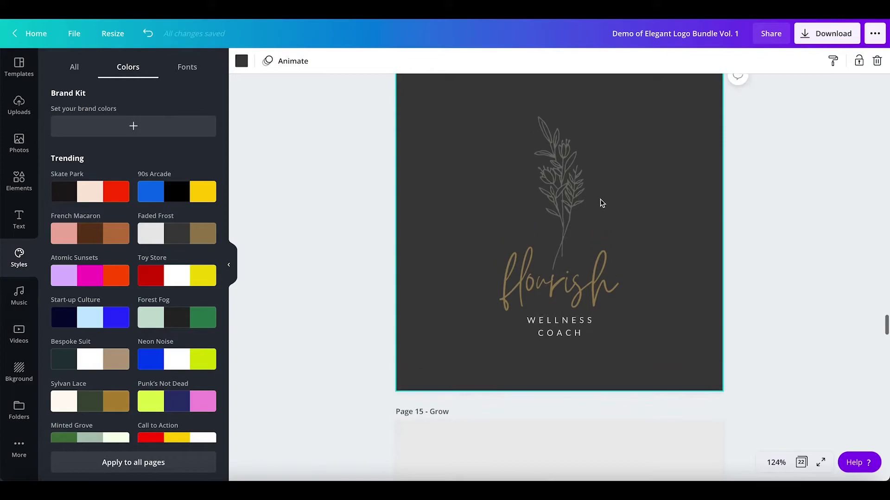
Step: Recolor the flower illustration of the Flourish logo with the bright green default color
{"action": "left_click", "coordinate": [574, 200]}
{"action": "left_click", "coordinate": [239, 63]}
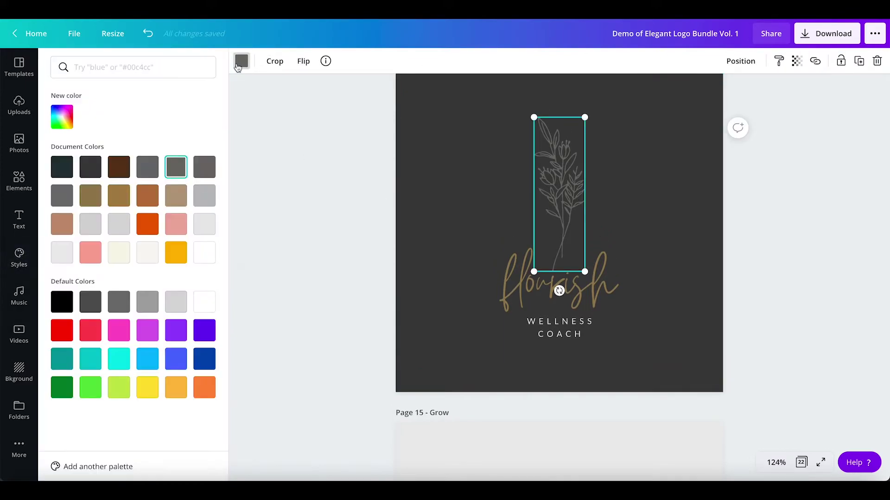
{"action": "left_click", "coordinate": [90, 388]}
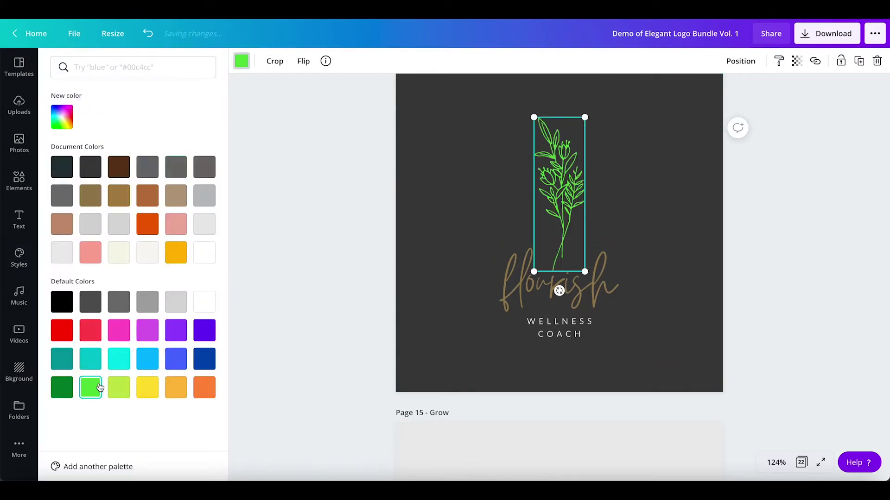
{"action": "left_click", "coordinate": [69, 394]}
{"action": "left_click", "coordinate": [86, 395]}
{"action": "left_click", "coordinate": [463, 282]}
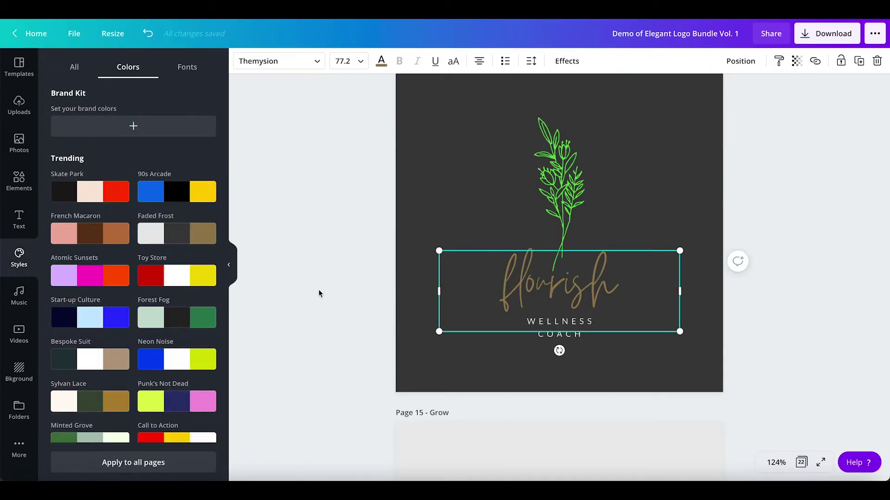
Step: Try the Forest Fog palette on the Flourish logo and shuffle it to a near-black background
{"action": "left_click", "coordinate": [207, 323]}
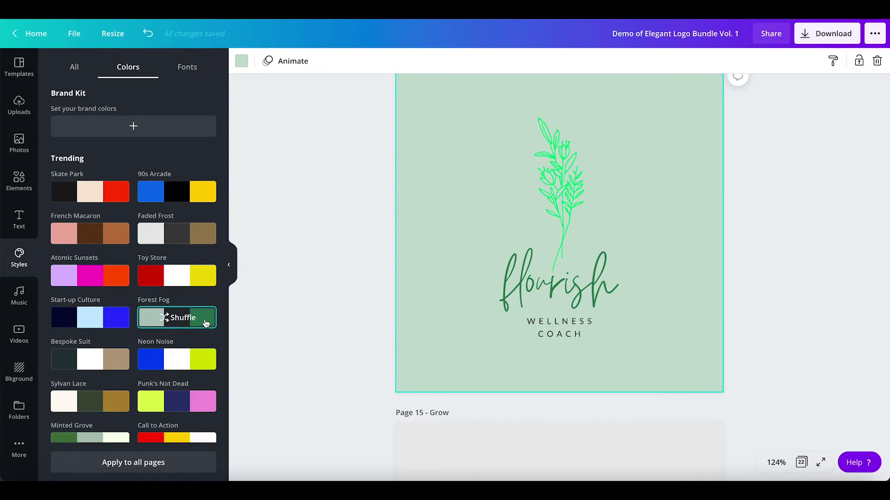
{"action": "left_click", "coordinate": [181, 322]}
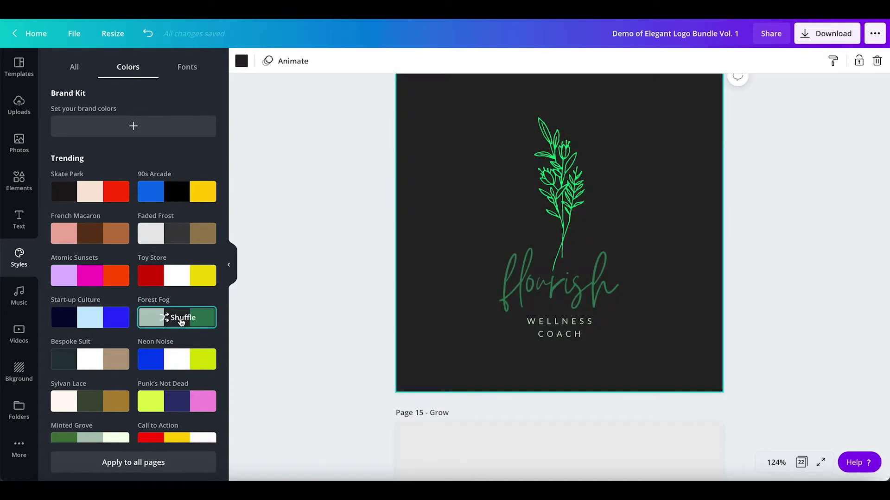
{"action": "left_click", "coordinate": [531, 285]}
Step: Apply the Faded Frost palette to the Flourish logo, shuffled to a light gray background, dark name and tan tagline
{"action": "left_click", "coordinate": [183, 239]}
{"action": "left_click", "coordinate": [184, 239]}
{"action": "left_click", "coordinate": [184, 240]}
{"action": "left_click", "coordinate": [181, 239]}
{"action": "left_click", "coordinate": [180, 238]}
Step: Try several shuffles of the Forest Fog palette on the Grow Organic logo on page 15
{"action": "scroll", "coordinate": [361, 284], "scroll_direction": "down", "scroll_amount": 5}
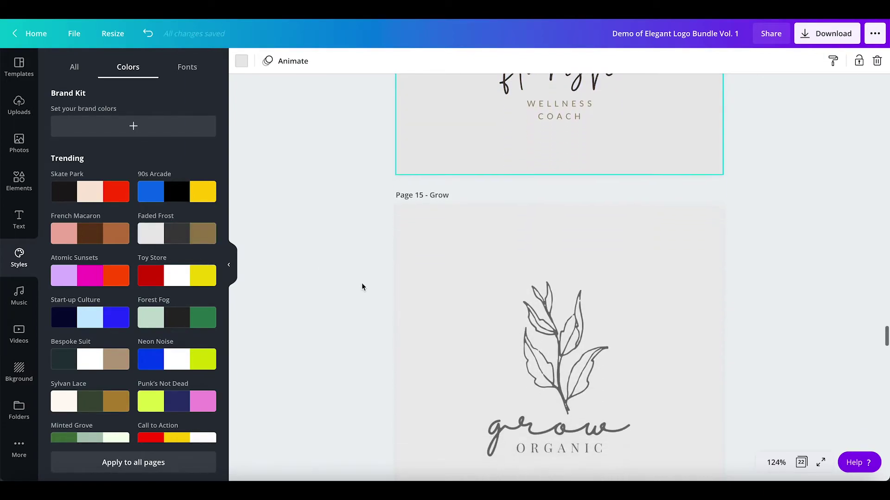
{"action": "scroll", "coordinate": [204, 311], "scroll_direction": "down", "scroll_amount": 1}
{"action": "left_click", "coordinate": [193, 300]}
{"action": "left_click", "coordinate": [194, 300]}
{"action": "left_click", "coordinate": [194, 300]}
{"action": "left_click", "coordinate": [194, 300]}
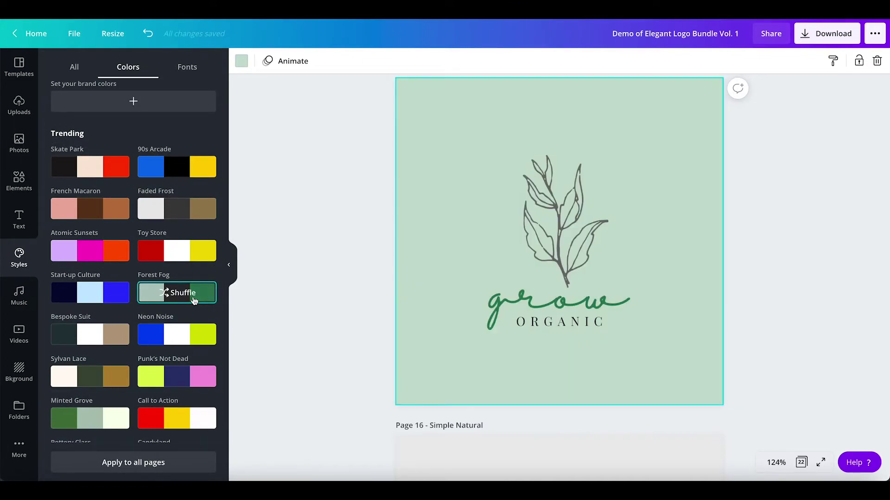
{"action": "left_click", "coordinate": [194, 300]}
{"action": "left_click", "coordinate": [193, 300]}
{"action": "left_click", "coordinate": [194, 300]}
Step: Apply the Minted Grove palette to the Grow Organic logo and shuffle its colors
{"action": "scroll", "coordinate": [162, 322], "scroll_direction": "down", "scroll_amount": 1}
{"action": "left_click", "coordinate": [92, 363]}
{"action": "left_click", "coordinate": [93, 368]}
Step: Try shuffled versions of the Pottery Class palette on the Simply Natural logo on page 16
{"action": "scroll", "coordinate": [397, 218], "scroll_direction": "down", "scroll_amount": 5}
{"action": "left_click", "coordinate": [427, 294]}
{"action": "left_click", "coordinate": [413, 226]}
{"action": "scroll", "coordinate": [414, 226], "scroll_direction": "down", "scroll_amount": 2}
{"action": "scroll", "coordinate": [104, 311], "scroll_direction": "down", "scroll_amount": 3}
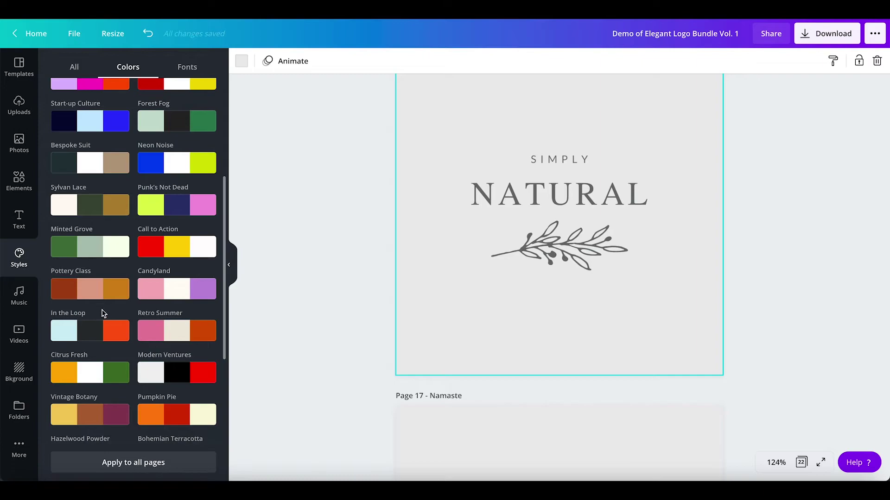
{"action": "left_click", "coordinate": [94, 296]}
{"action": "left_click", "coordinate": [94, 297]}
{"action": "left_click", "coordinate": [95, 297]}
Step: Try the Citrus Fresh palette on the Simply Natural logo and shuffle its colors
{"action": "scroll", "coordinate": [93, 299], "scroll_direction": "down", "scroll_amount": 1}
{"action": "left_click", "coordinate": [91, 312]}
{"action": "left_click", "coordinate": [91, 312]}
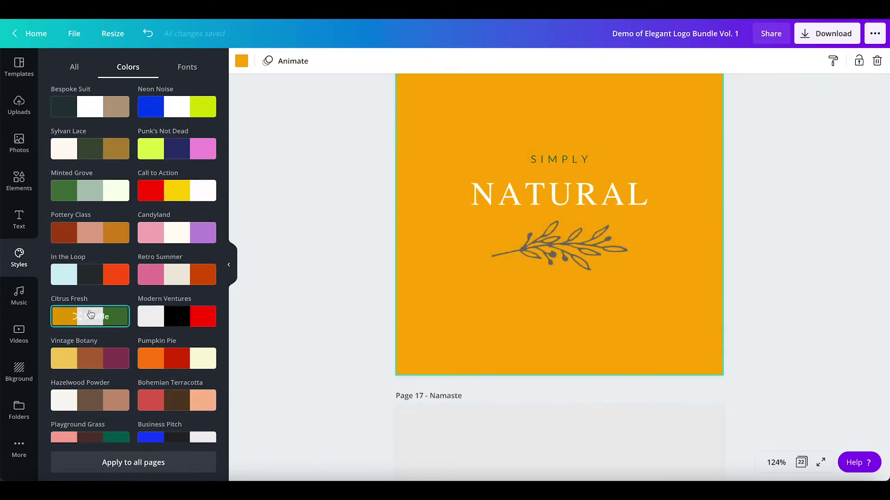
{"action": "left_click", "coordinate": [91, 313]}
Step: Try the Hazelwood Powder palette on the Simply Natural logo and shuffle it to a brown background
{"action": "scroll", "coordinate": [91, 315], "scroll_direction": "down", "scroll_amount": 1}
{"action": "scroll", "coordinate": [91, 314], "scroll_direction": "down", "scroll_amount": 1}
{"action": "left_click", "coordinate": [90, 309]}
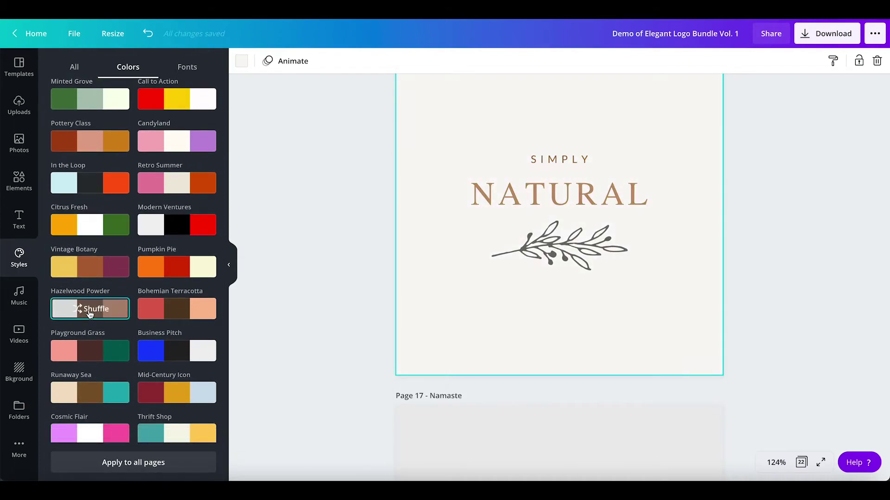
{"action": "left_click", "coordinate": [90, 309]}
{"action": "scroll", "coordinate": [241, 292], "scroll_direction": "up", "scroll_amount": 1}
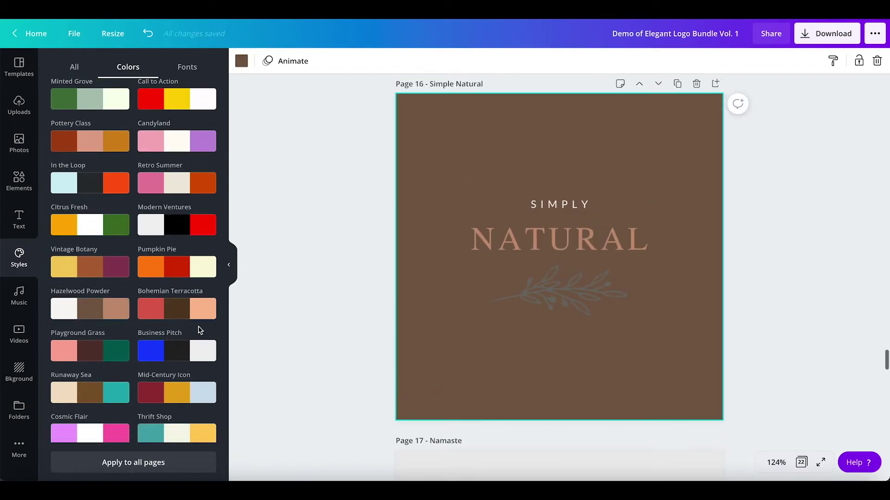
Step: Try the Playground Grass and Ginger Retro palettes on the Simply Natural logo, shuffling each one's colors
{"action": "left_click", "coordinate": [91, 357]}
{"action": "left_click", "coordinate": [92, 357]}
{"action": "scroll", "coordinate": [92, 357], "scroll_direction": "down", "scroll_amount": 1}
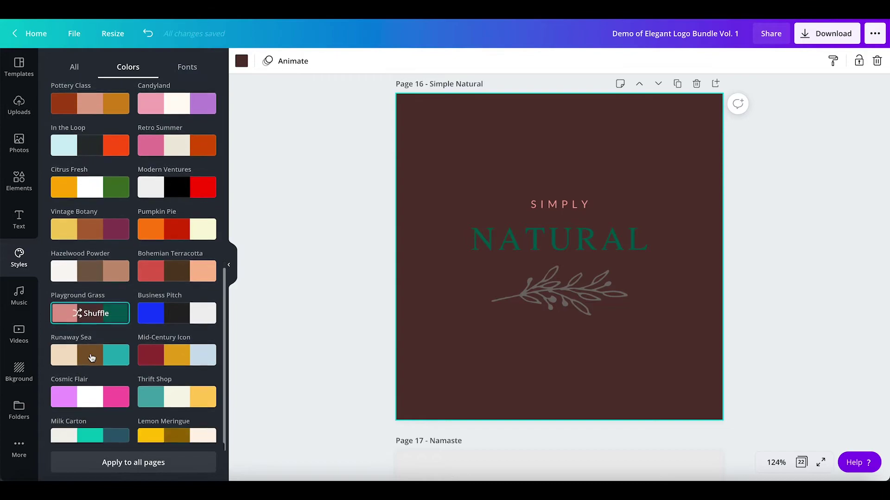
{"action": "scroll", "coordinate": [92, 358], "scroll_direction": "down", "scroll_amount": 1}
{"action": "left_click", "coordinate": [96, 423]}
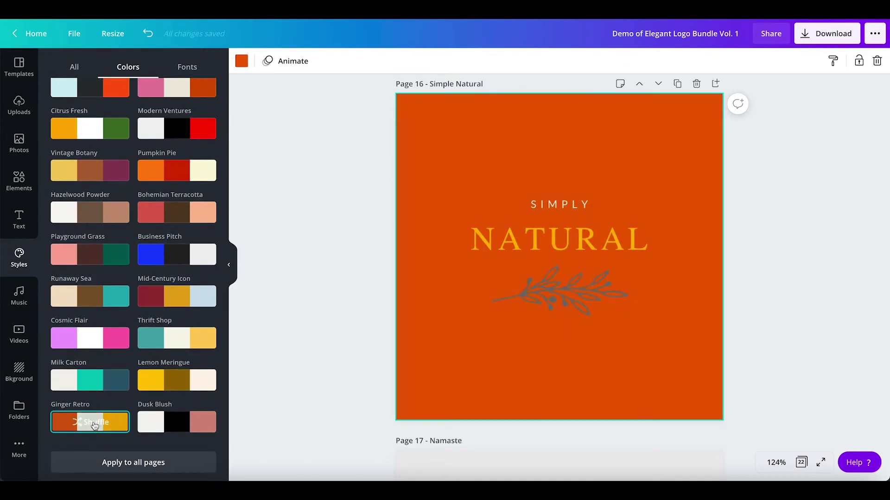
{"action": "left_click", "coordinate": [95, 424]}
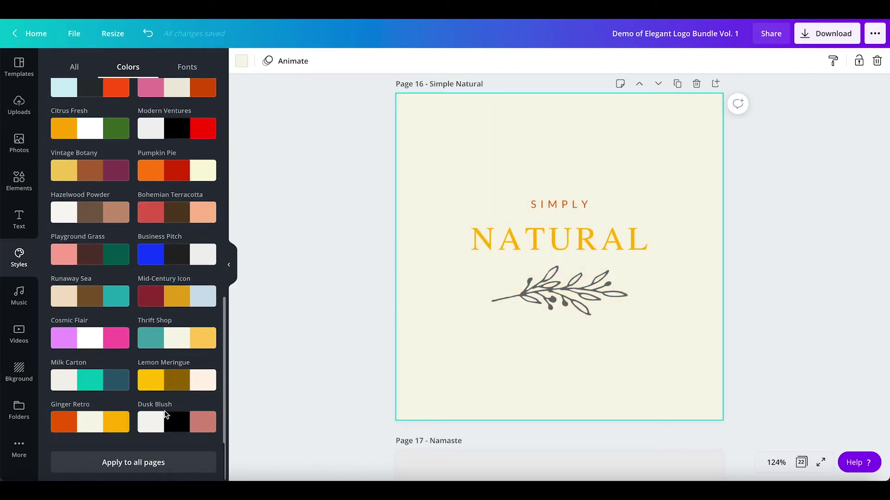
Step: Apply the Dusk Blush palette to the Simply Natural logo, shuffled to an off-white background, black SIMPLY and rose NATURAL
{"action": "left_click", "coordinate": [175, 421]}
{"action": "left_click", "coordinate": [174, 421]}
{"action": "left_click", "coordinate": [175, 421]}
{"action": "left_click", "coordinate": [175, 421]}
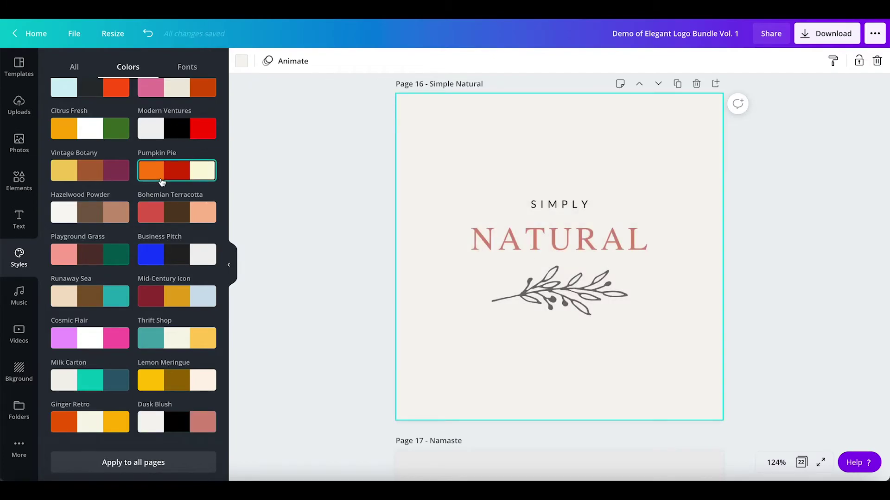
Step: Try shuffled versions of the Pumpkin Pie palette on the Namaste Yoga Studio logo on page 17
{"action": "scroll", "coordinate": [285, 246], "scroll_direction": "down", "scroll_amount": 5}
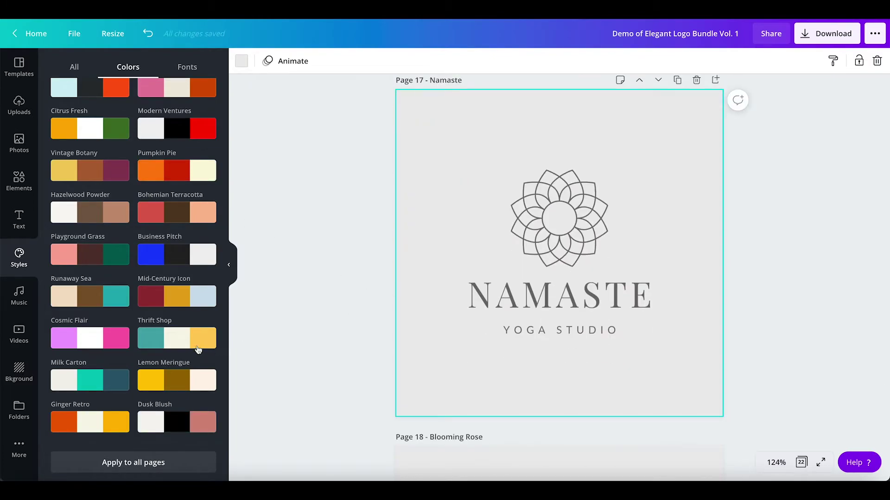
{"action": "scroll", "coordinate": [91, 393], "scroll_direction": "up", "scroll_amount": 2}
{"action": "left_click", "coordinate": [170, 265]}
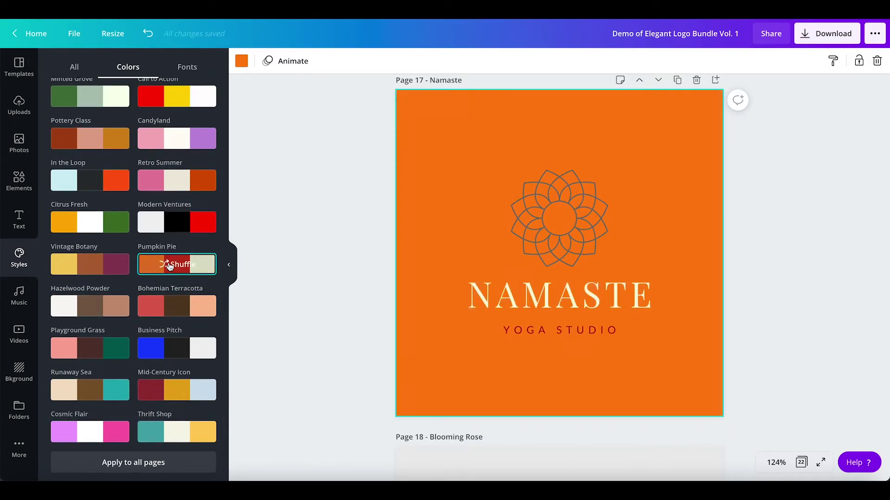
{"action": "left_click", "coordinate": [170, 265]}
{"action": "left_click", "coordinate": [170, 265]}
Step: Try the Retro Summer palette on the Namaste logo, shuffled to a beige background
{"action": "scroll", "coordinate": [171, 266], "scroll_direction": "up", "scroll_amount": 2}
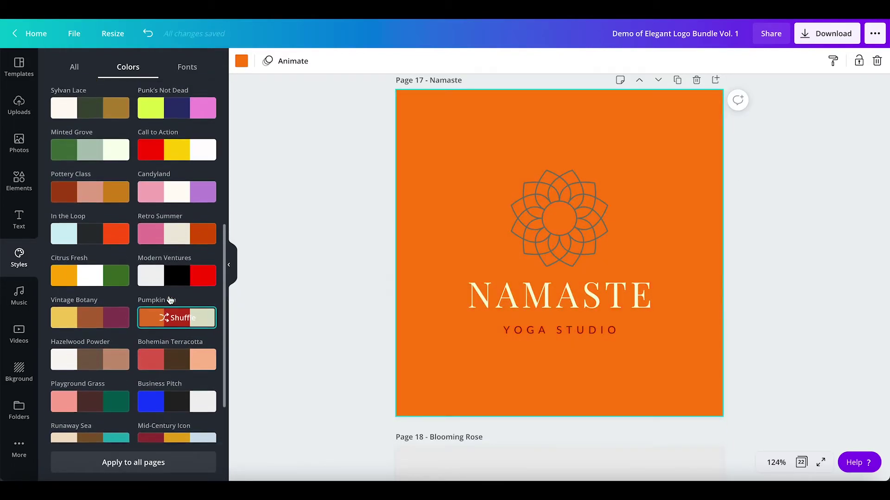
{"action": "left_click", "coordinate": [170, 272]}
{"action": "left_click", "coordinate": [170, 272]}
{"action": "left_click", "coordinate": [170, 272]}
Step: Apply the Faded Frost palette to the Namaste logo with the charcoal background
{"action": "scroll", "coordinate": [170, 272], "scroll_direction": "up", "scroll_amount": 3}
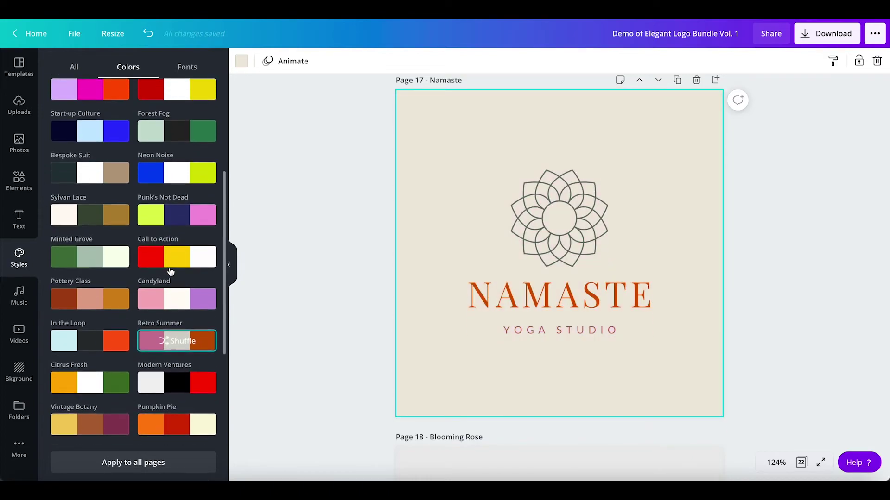
{"action": "scroll", "coordinate": [171, 272], "scroll_direction": "up", "scroll_amount": 3}
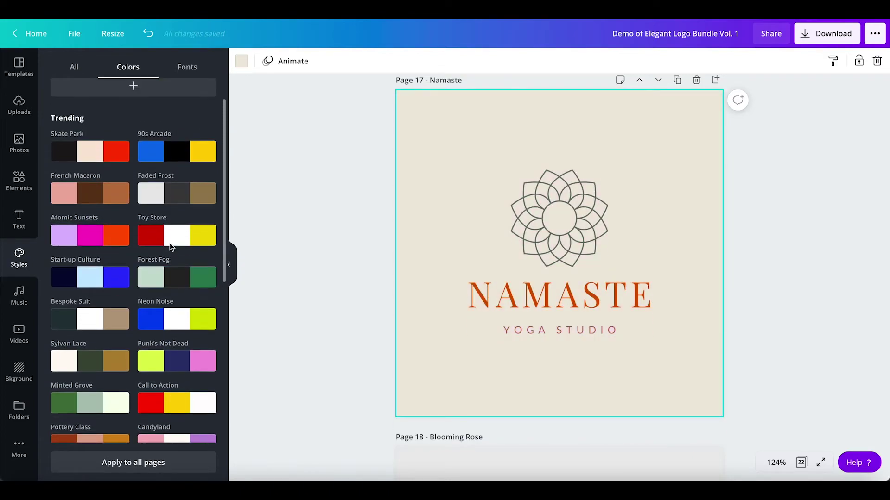
{"action": "left_click", "coordinate": [173, 221]}
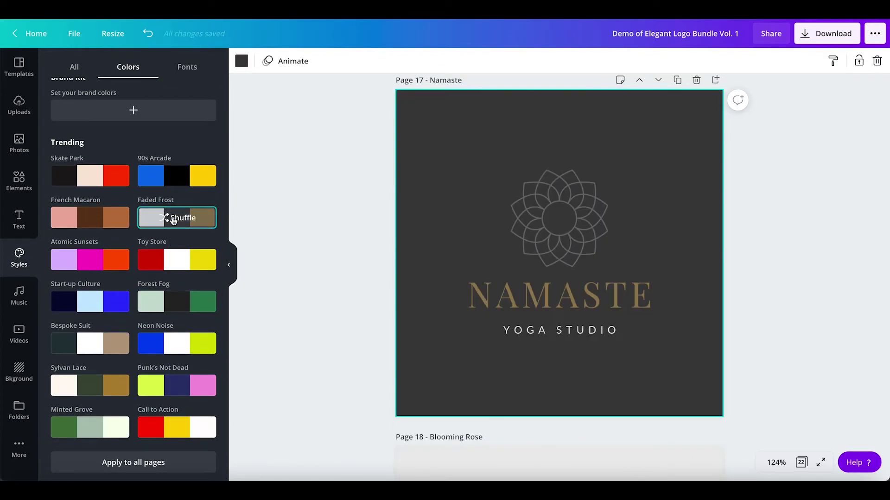
Step: Recolor the NAMASTE text with an ivory-white document color
{"action": "left_click", "coordinate": [547, 294]}
{"action": "left_click", "coordinate": [379, 64]}
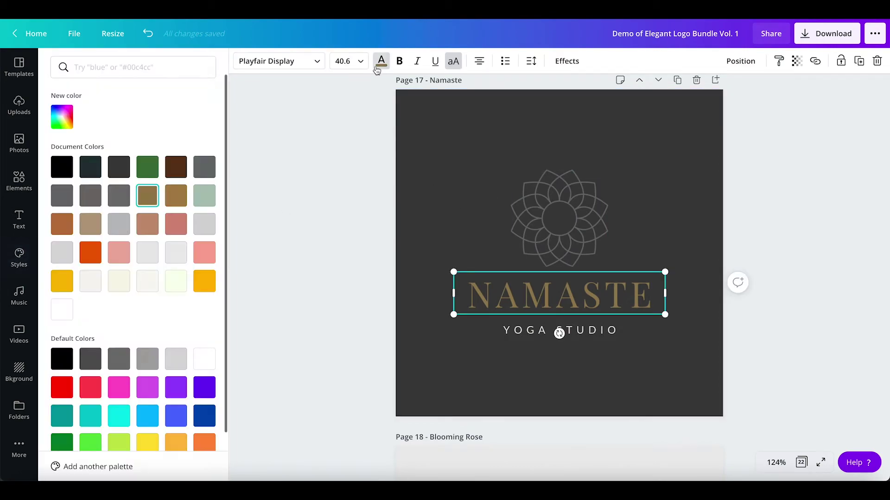
{"action": "left_click", "coordinate": [181, 230]}
{"action": "left_click", "coordinate": [175, 290]}
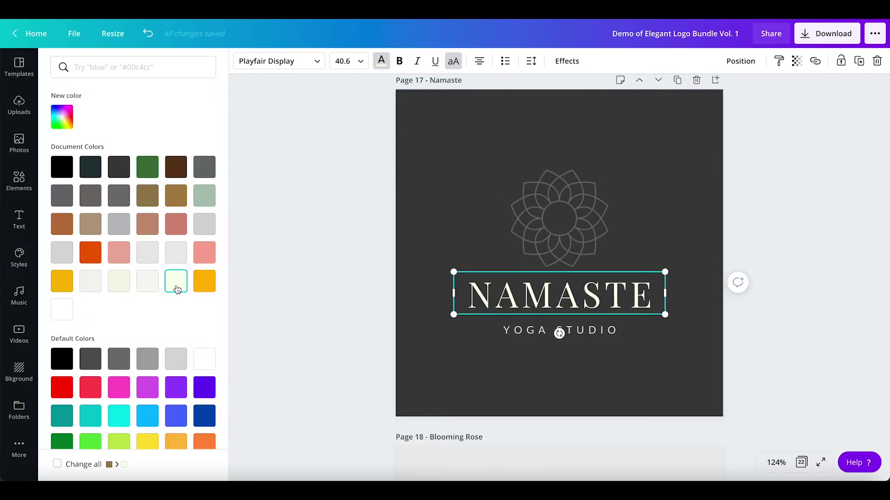
{"action": "left_click", "coordinate": [319, 316]}
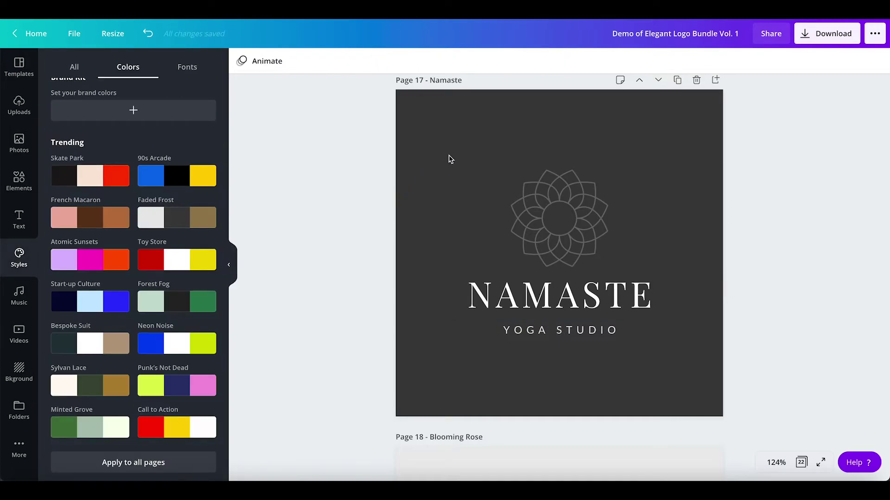
Step: Apply the Faded Frost palette with the charcoal background to the Lotus Yoga Studio logo on page 21
{"action": "scroll", "coordinate": [366, 222], "scroll_direction": "down", "scroll_amount": 15}
{"action": "scroll", "coordinate": [366, 222], "scroll_direction": "up", "scroll_amount": 8}
{"action": "scroll", "coordinate": [366, 221], "scroll_direction": "down", "scroll_amount": 20}
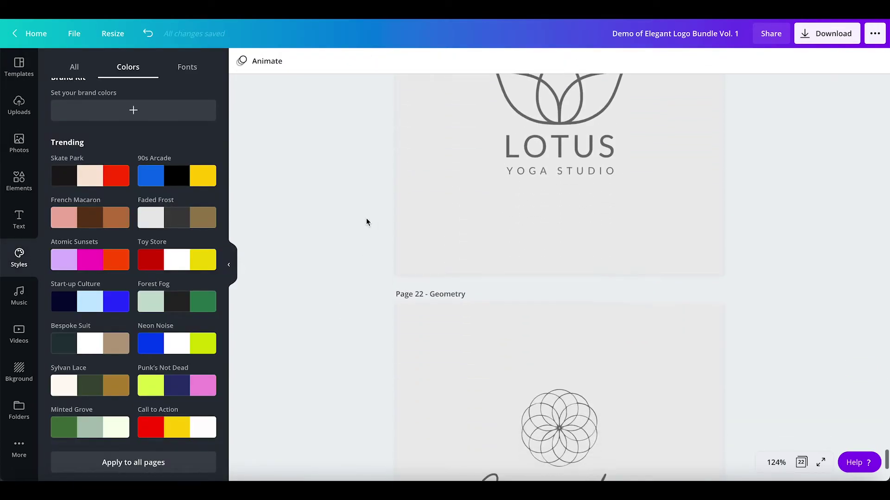
{"action": "scroll", "coordinate": [366, 222], "scroll_direction": "up", "scroll_amount": 8}
{"action": "left_click", "coordinate": [407, 214]}
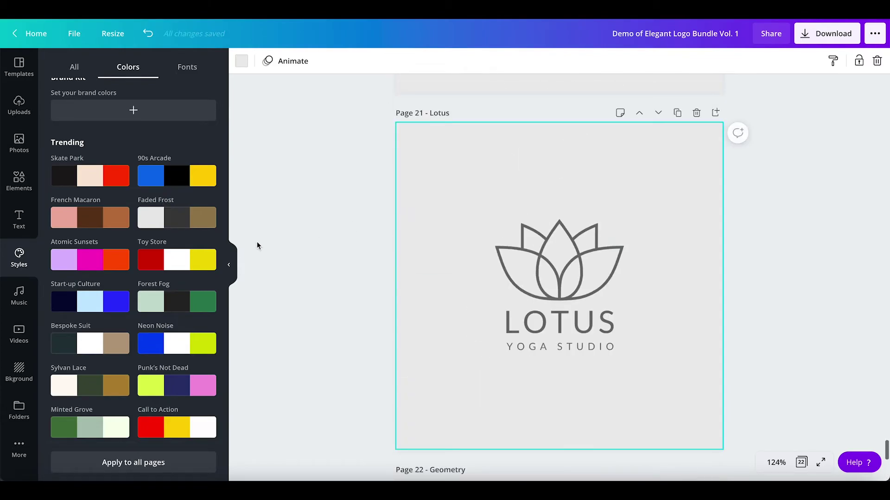
{"action": "left_click", "coordinate": [184, 224]}
{"action": "scroll", "coordinate": [427, 375], "scroll_direction": "up", "scroll_amount": 3}
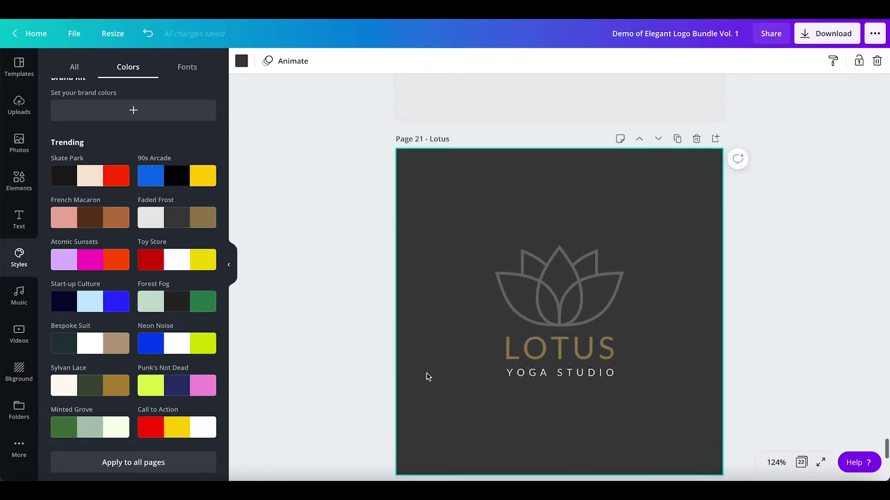
Step: Set the transparency of the lotus icon in the Lotus Yoga Studio logo to 45
{"action": "scroll", "coordinate": [427, 377], "scroll_direction": "down", "scroll_amount": 2}
{"action": "left_click", "coordinate": [539, 334]}
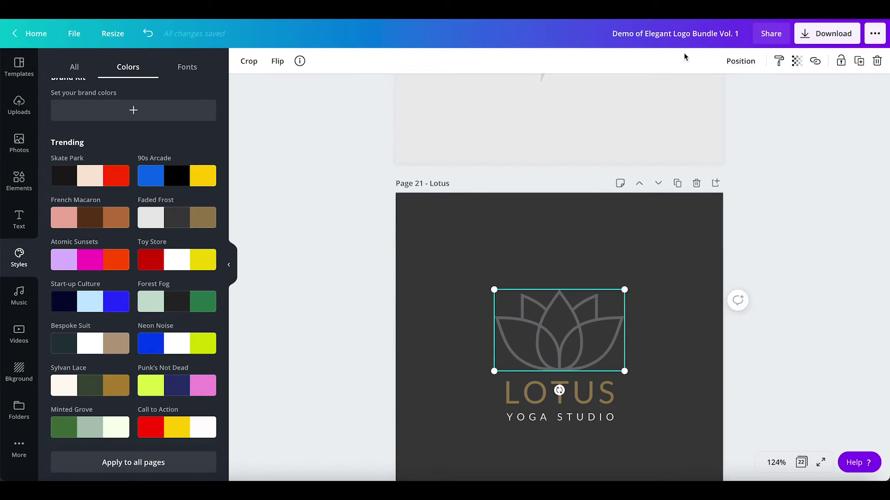
{"action": "left_click", "coordinate": [802, 62]}
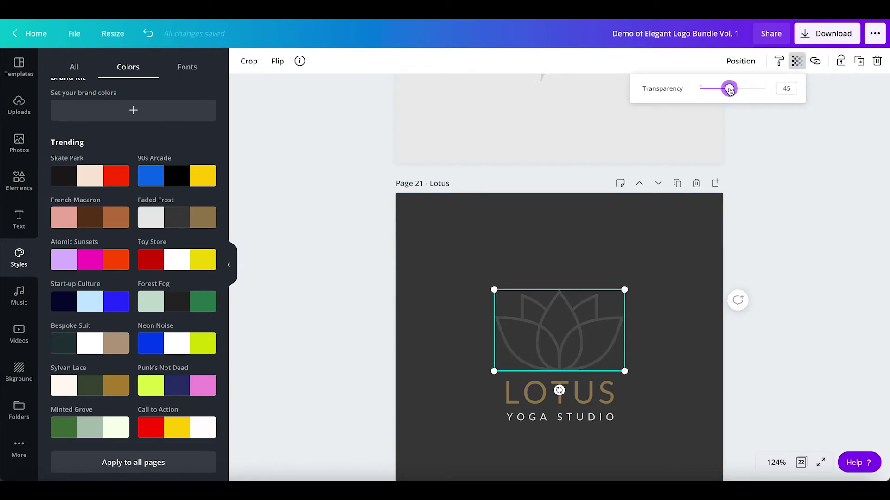
{"action": "left_click", "coordinate": [753, 222]}
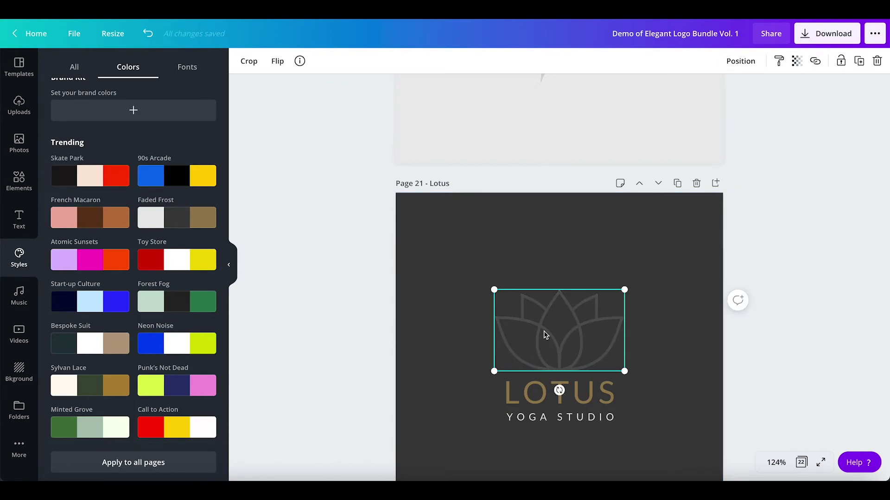
{"action": "key", "text": "Escape"}
{"action": "left_click", "coordinate": [251, 429]}
Step: Try the Candyland palette on the Blosom Wellness logo on page 19, shuffling its colors on the pink background
{"action": "scroll", "coordinate": [251, 429], "scroll_direction": "up", "scroll_amount": 4}
{"action": "scroll", "coordinate": [251, 429], "scroll_direction": "up", "scroll_amount": 10}
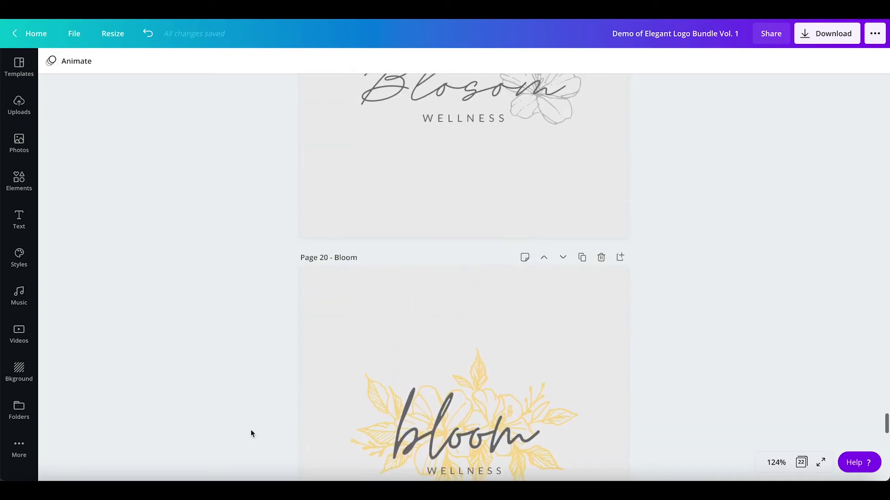
{"action": "left_click", "coordinate": [579, 328]}
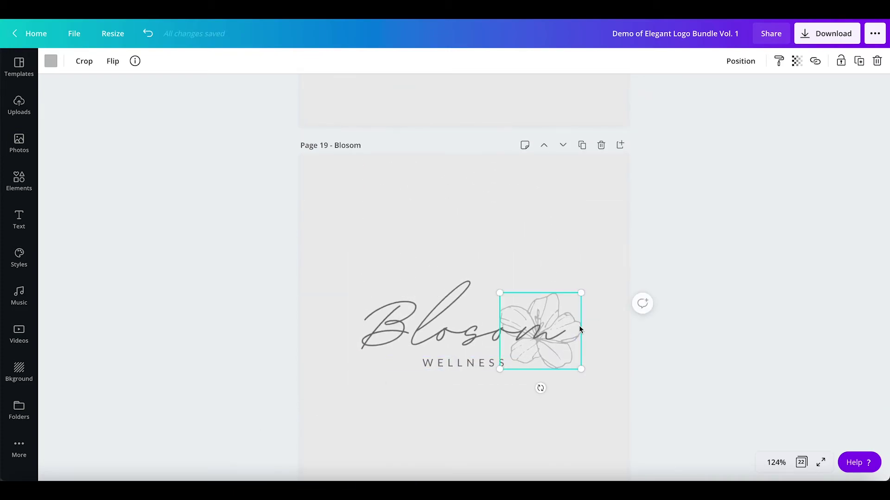
{"action": "left_click", "coordinate": [207, 231]}
{"action": "left_click", "coordinate": [320, 196]}
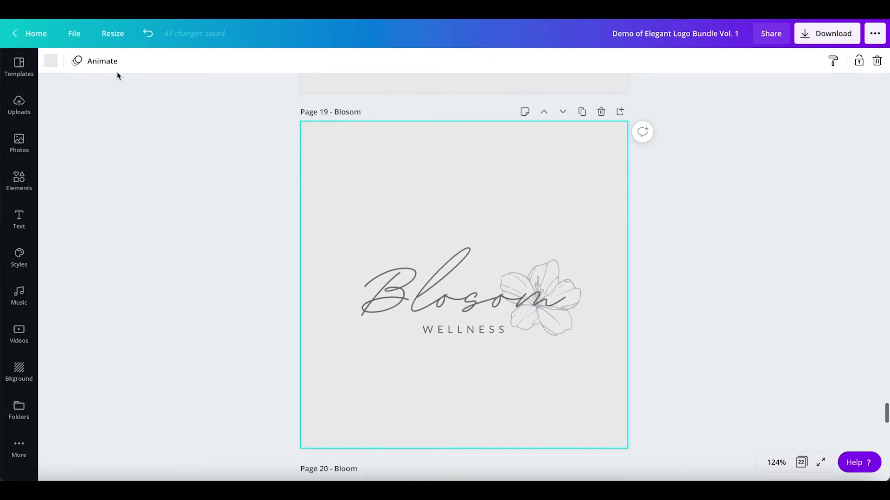
{"action": "left_click", "coordinate": [22, 261]}
{"action": "scroll", "coordinate": [149, 301], "scroll_direction": "down", "scroll_amount": 3}
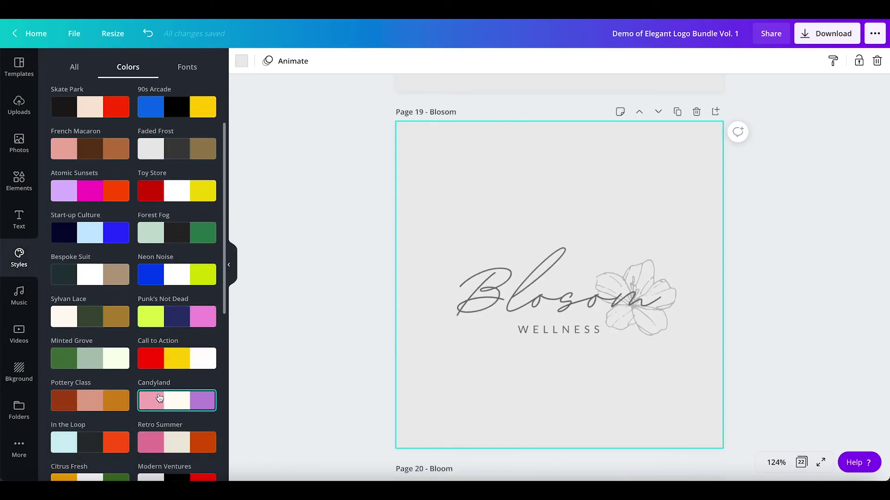
{"action": "left_click", "coordinate": [176, 400]}
{"action": "scroll", "coordinate": [163, 386], "scroll_direction": "down", "scroll_amount": 1}
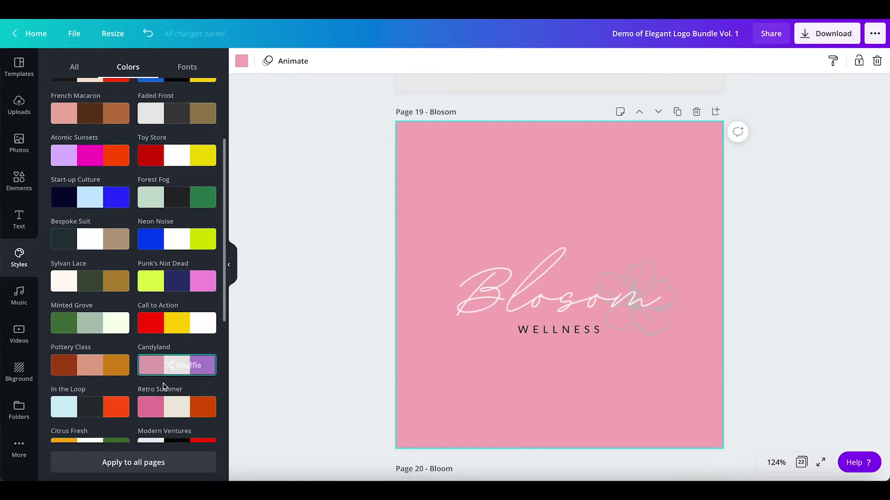
{"action": "left_click", "coordinate": [179, 365]}
{"action": "left_click", "coordinate": [180, 366]}
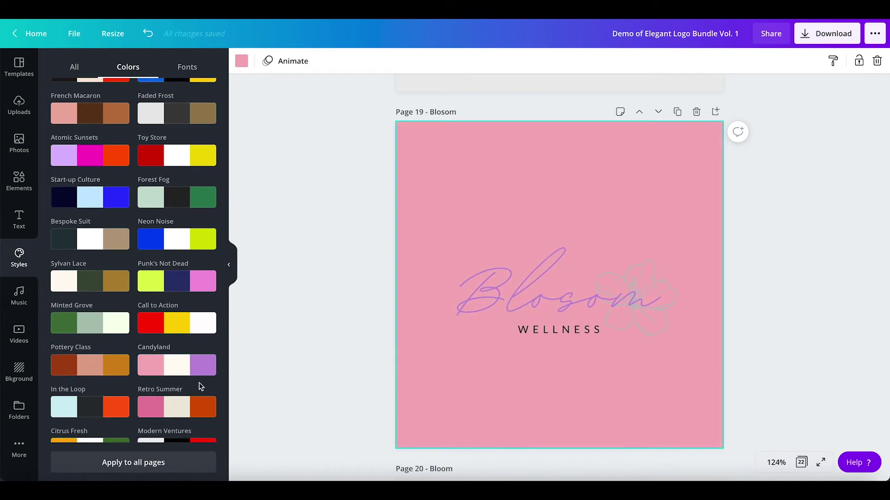
{"action": "scroll", "coordinate": [176, 385], "scroll_direction": "down", "scroll_amount": 1}
{"action": "left_click", "coordinate": [176, 382]}
Step: Apply the Cosmic Flair palette to the Blosom logo, shuffled to a white background with pink script and purple tagline
{"action": "scroll", "coordinate": [181, 389], "scroll_direction": "down", "scroll_amount": 4}
{"action": "scroll", "coordinate": [180, 385], "scroll_direction": "down", "scroll_amount": 3}
{"action": "left_click", "coordinate": [112, 345]}
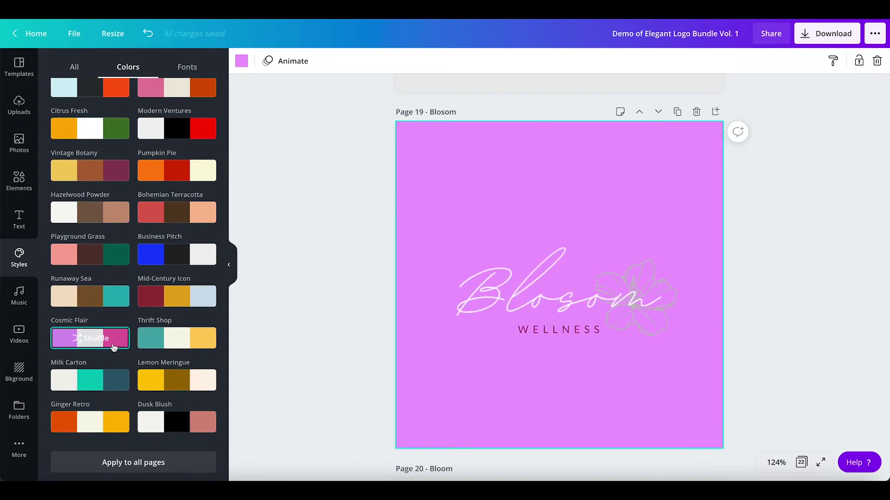
{"action": "left_click", "coordinate": [114, 347]}
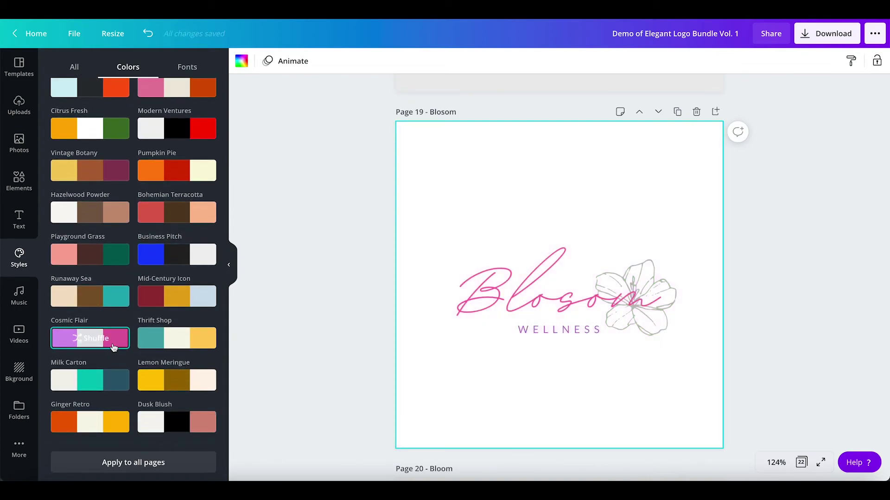
Step: Recolor the flower in the Blosom logo with the dark teal default color and fade it with a lower transparency value
{"action": "left_click", "coordinate": [674, 294]}
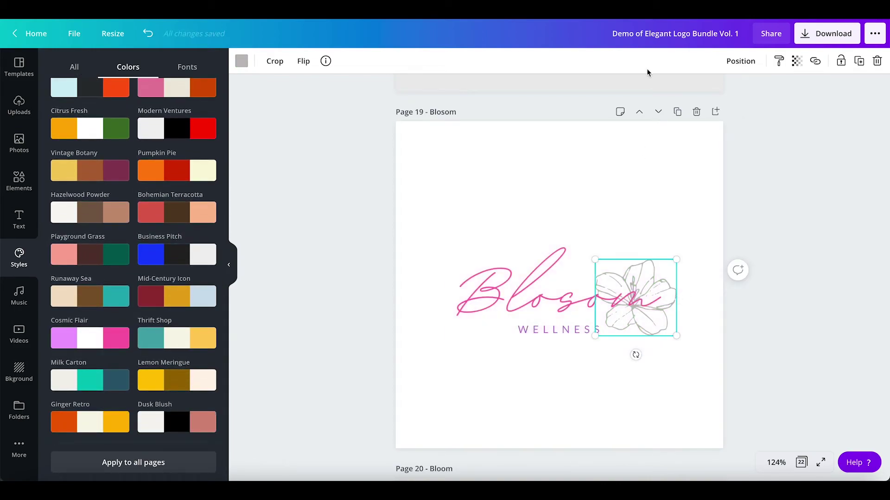
{"action": "left_click", "coordinate": [240, 66]}
{"action": "scroll", "coordinate": [178, 264], "scroll_direction": "down", "scroll_amount": 1}
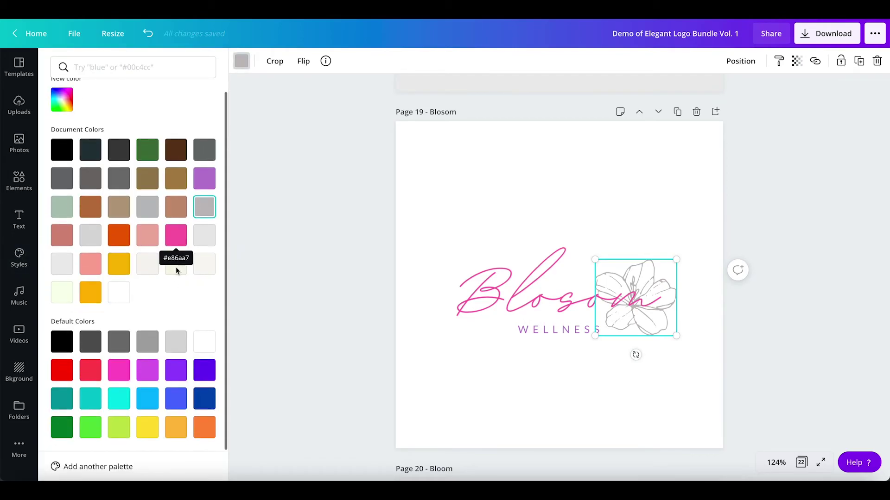
{"action": "left_click", "coordinate": [96, 402]}
{"action": "left_click", "coordinate": [113, 404]}
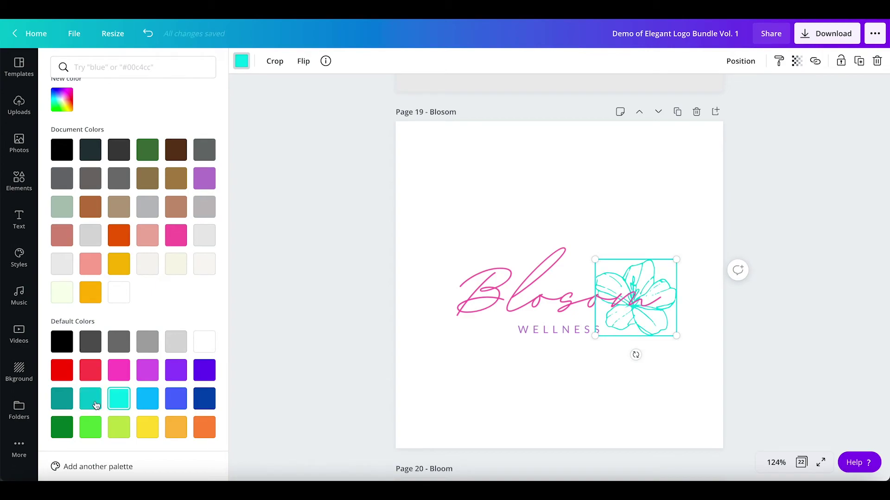
{"action": "left_click", "coordinate": [61, 404]}
{"action": "left_click", "coordinate": [796, 60]}
{"action": "left_click_drag", "start_coordinate": [764, 88], "coordinate": [718, 89]}
Step: Move the teal flower to the middle of the Blosom wordmark so the two overlap
{"action": "left_click", "coordinate": [651, 291]}
{"action": "left_click_drag", "start_coordinate": [673, 298], "coordinate": [588, 275]}
{"action": "left_click", "coordinate": [589, 275]}
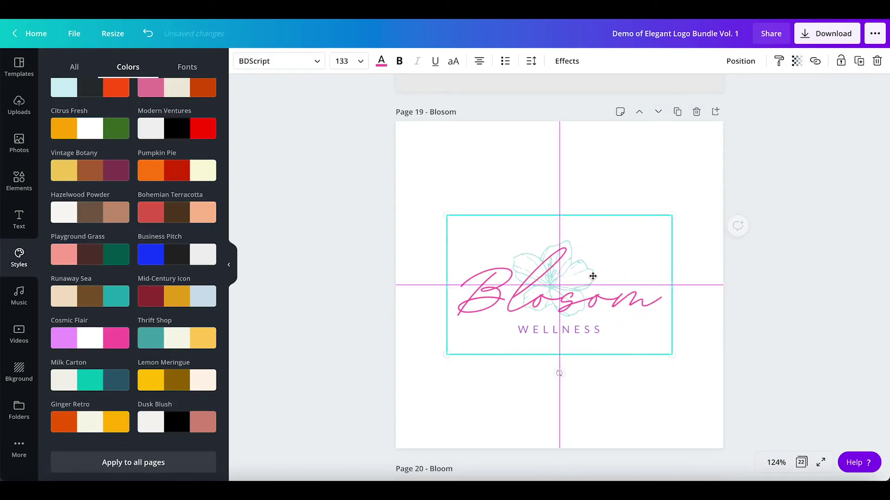
{"action": "left_click", "coordinate": [581, 265]}
{"action": "left_click", "coordinate": [566, 246]}
{"action": "key", "text": "Escape"}
Step: Send the Blosom text to the back and slightly enlarge the flower
{"action": "right_click", "coordinate": [646, 305]}
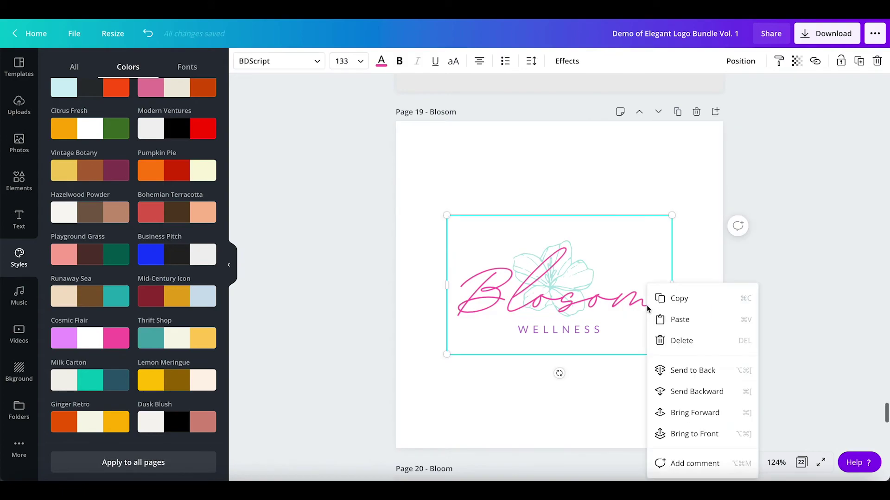
{"action": "left_click", "coordinate": [679, 370]}
{"action": "left_click", "coordinate": [591, 253]}
{"action": "left_click_drag", "start_coordinate": [596, 242], "coordinate": [613, 258]}
{"action": "left_click", "coordinate": [639, 388]}
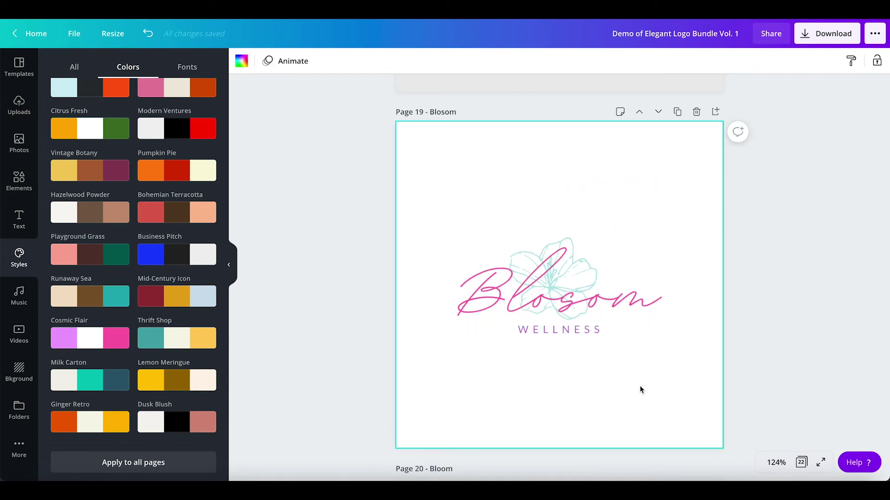
Step: Raise the flower above the Blosom wordmark and scale the wordmark down to font size 112
{"action": "scroll", "coordinate": [640, 389], "scroll_direction": "up", "scroll_amount": 3}
{"action": "left_click_drag", "start_coordinate": [588, 394], "coordinate": [588, 360]}
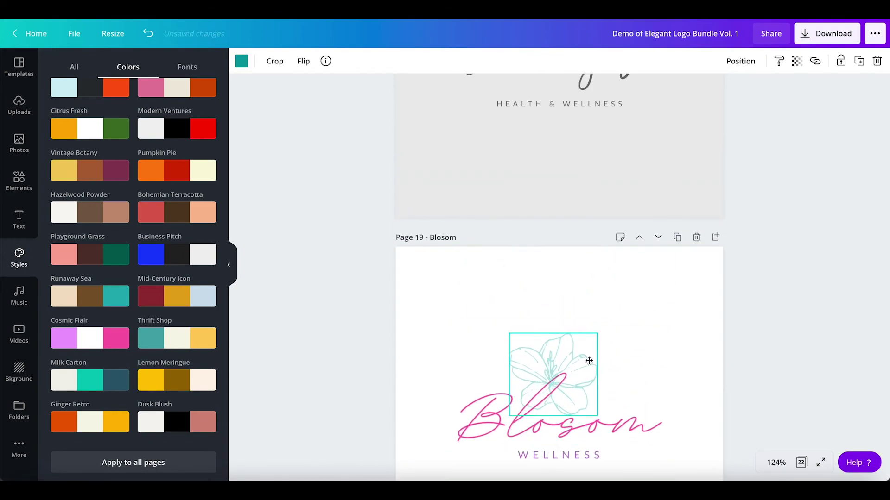
{"action": "left_click", "coordinate": [607, 395]}
{"action": "left_click_drag", "start_coordinate": [671, 338], "coordinate": [655, 352]}
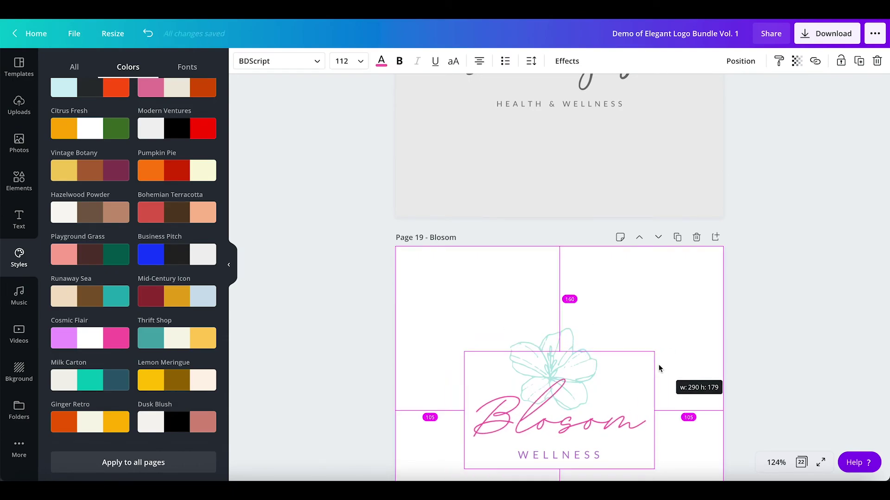
{"action": "left_click", "coordinate": [681, 380]}
Step: Recolor the rose icon in the Blooming Rose logo on page 18 with the bright magenta-pink default color
{"action": "scroll", "coordinate": [681, 380], "scroll_direction": "up", "scroll_amount": 5}
{"action": "left_click", "coordinate": [584, 201]}
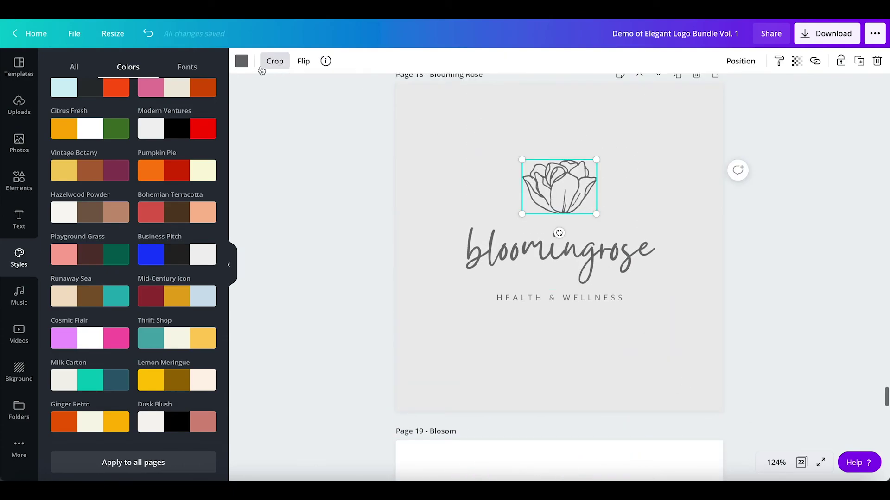
{"action": "left_click", "coordinate": [241, 61]}
{"action": "left_click", "coordinate": [62, 224]}
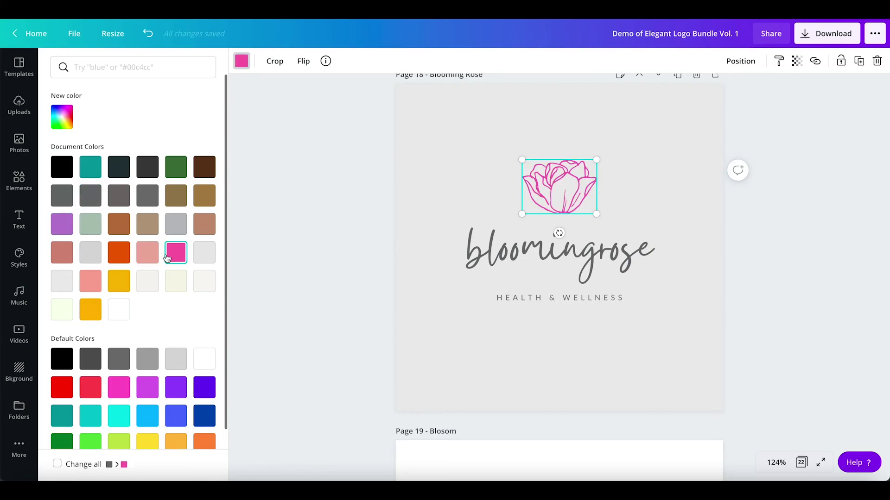
{"action": "scroll", "coordinate": [167, 258], "scroll_direction": "down", "scroll_amount": 1}
{"action": "left_click", "coordinate": [65, 371]}
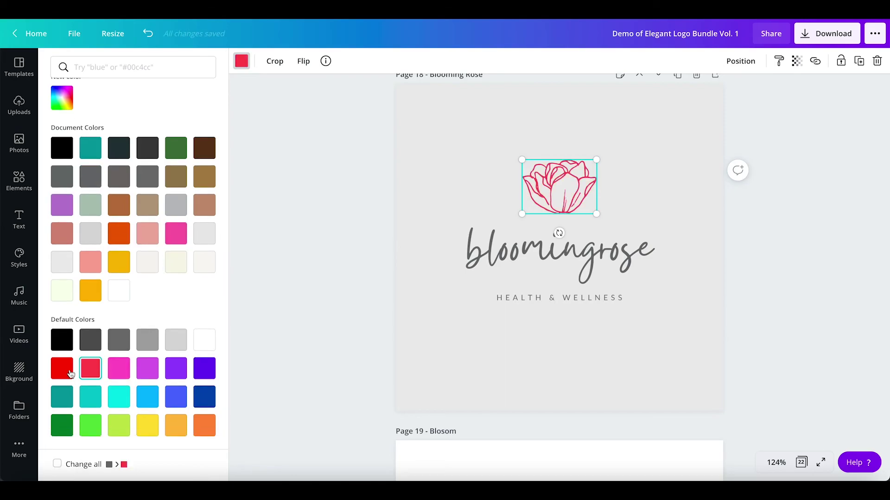
{"action": "left_click", "coordinate": [125, 372]}
Step: Recolor the bloomingrose text with the hot pink document color and move the tagline and rose icon closer to it
{"action": "left_click", "coordinate": [509, 253]}
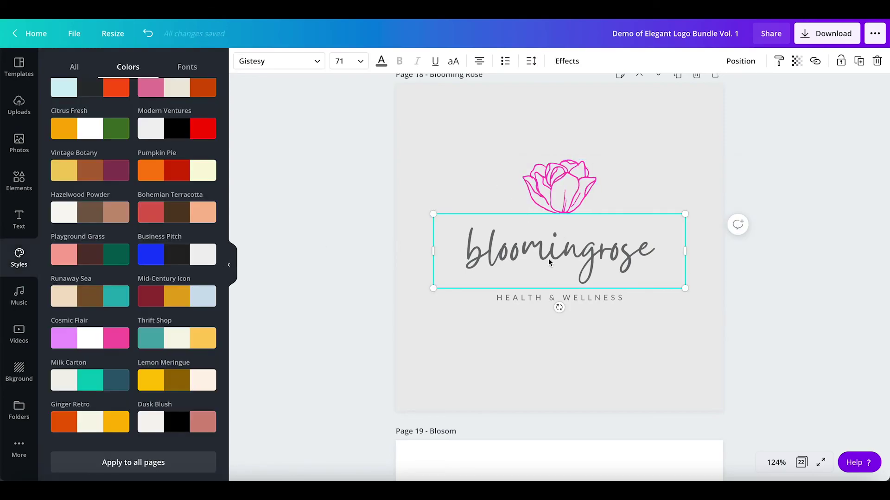
{"action": "scroll", "coordinate": [207, 302], "scroll_direction": "up", "scroll_amount": 10}
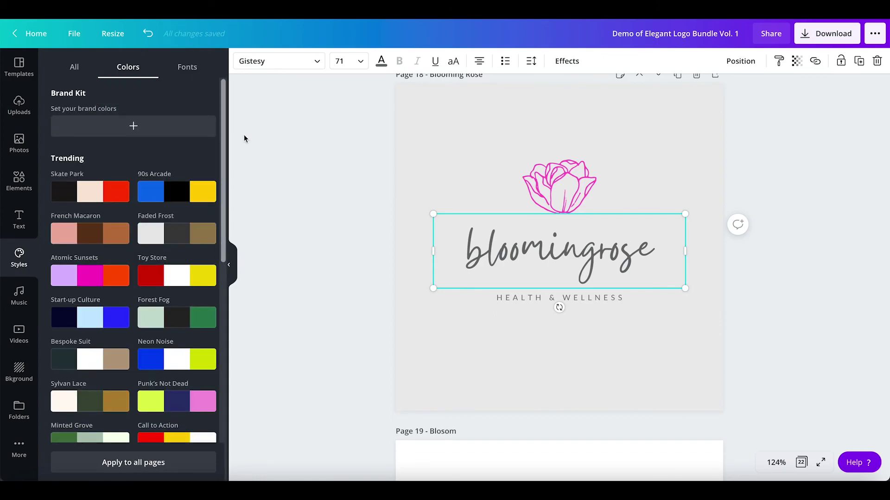
{"action": "left_click", "coordinate": [381, 60]}
{"action": "left_click", "coordinate": [176, 253]}
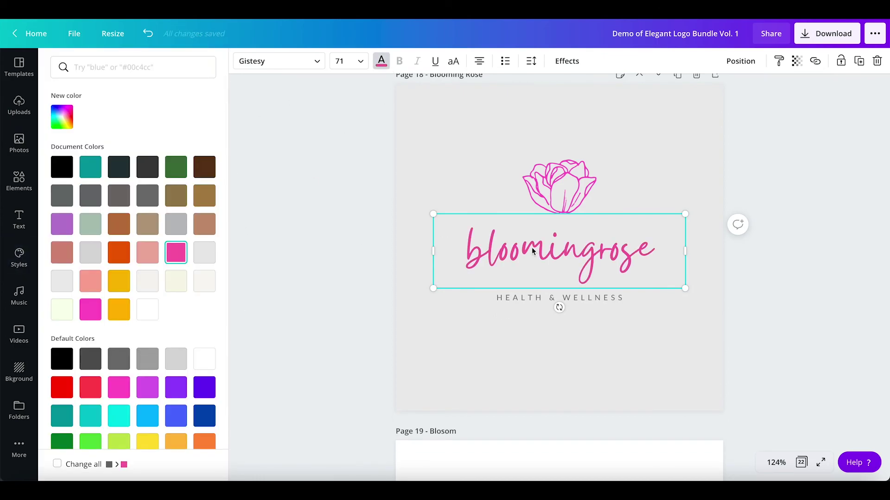
{"action": "left_click", "coordinate": [534, 297]}
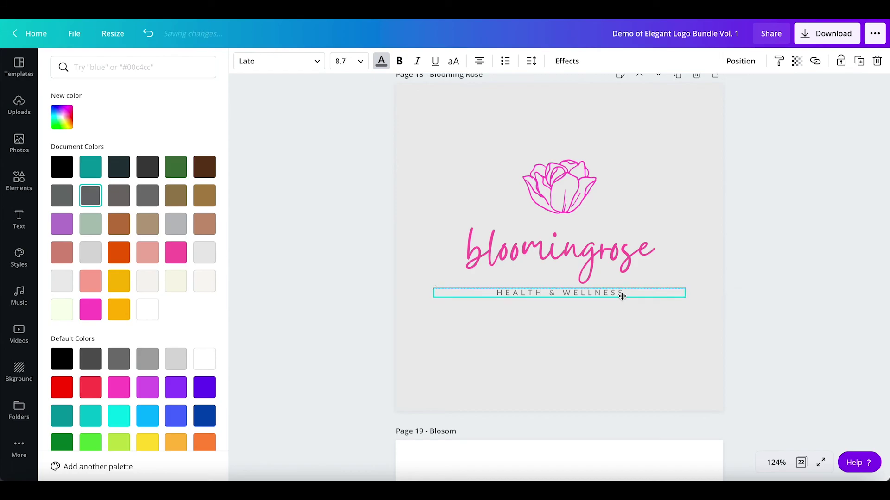
{"action": "left_click", "coordinate": [556, 187]}
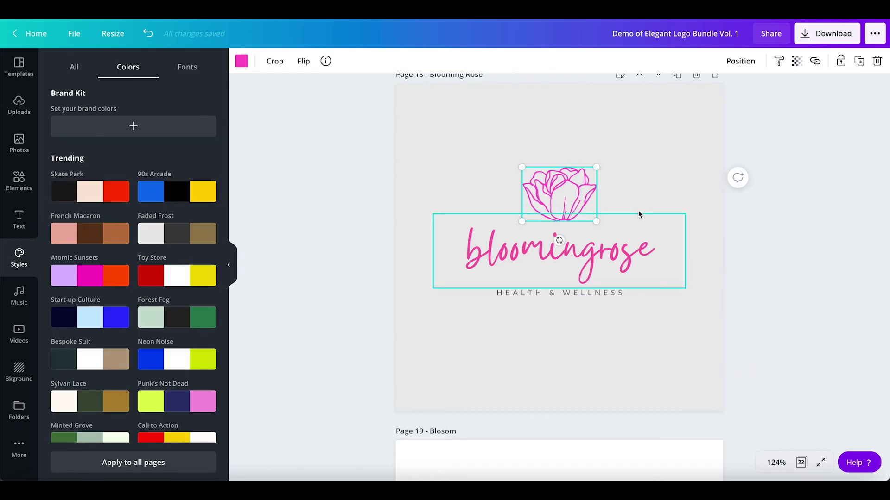
Step: Change the Blooming Rose page background to the off-white document color after trying teal and dark slate
{"action": "left_click", "coordinate": [663, 347]}
{"action": "scroll", "coordinate": [663, 347], "scroll_direction": "up", "scroll_amount": 2}
{"action": "left_click", "coordinate": [241, 65]}
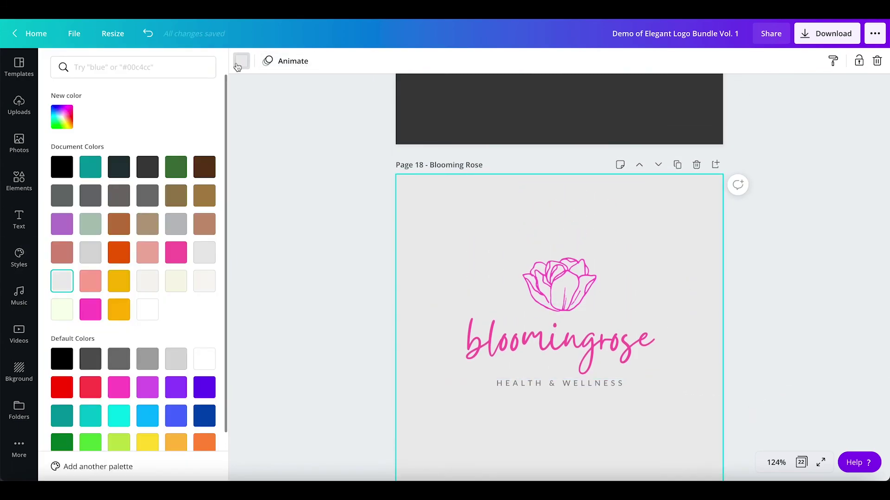
{"action": "left_click", "coordinate": [92, 166]}
{"action": "left_click", "coordinate": [119, 167]}
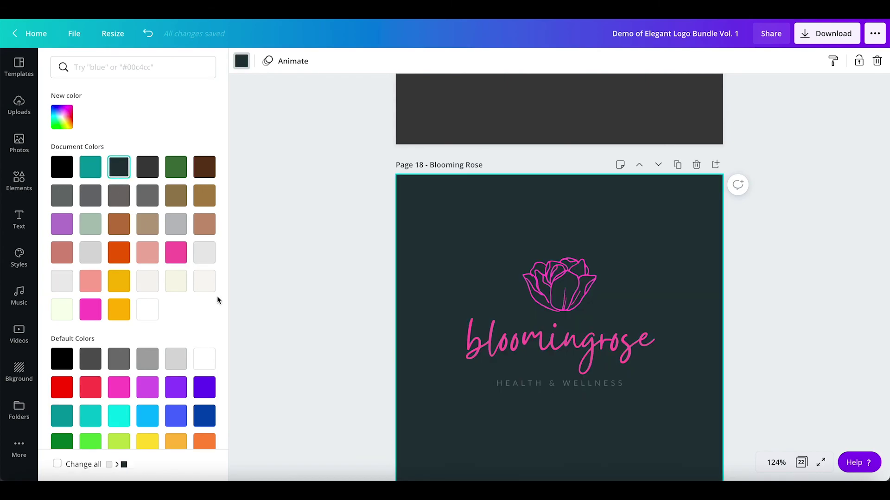
{"action": "left_click", "coordinate": [204, 282]}
{"action": "left_click", "coordinate": [363, 333]}
Step: Try the Faded Frost, French Macaron and Skate Park palettes on the Geometry Studio logo on page 22
{"action": "scroll", "coordinate": [364, 333], "scroll_direction": "up", "scroll_amount": 4}
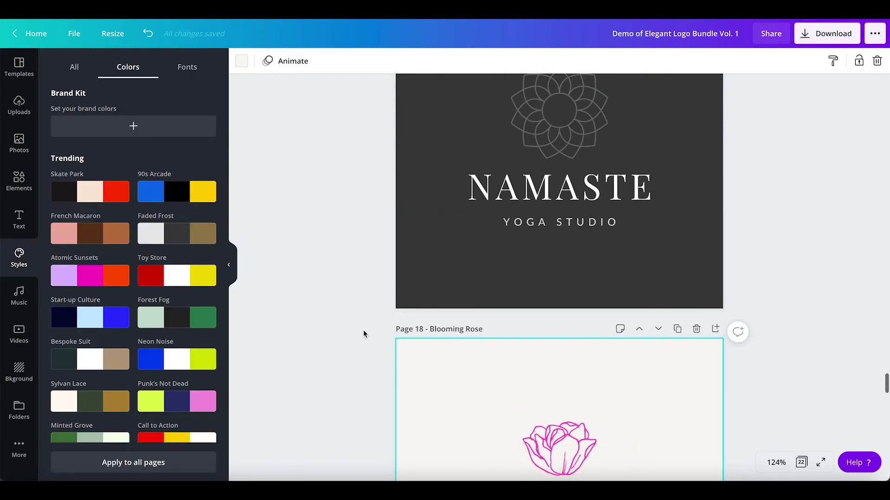
{"action": "scroll", "coordinate": [364, 334], "scroll_direction": "down", "scroll_amount": 20}
{"action": "scroll", "coordinate": [364, 334], "scroll_direction": "down", "scroll_amount": 6}
{"action": "left_click", "coordinate": [402, 307]}
{"action": "left_click", "coordinate": [181, 235]}
{"action": "left_click", "coordinate": [180, 234]}
{"action": "left_click", "coordinate": [65, 234]}
{"action": "left_click", "coordinate": [91, 192]}
{"action": "left_click", "coordinate": [91, 192]}
Step: Try the 90s Arcade palette and the Forest Fog palette with a near-black background on the Geometry logo
{"action": "left_click", "coordinate": [166, 199]}
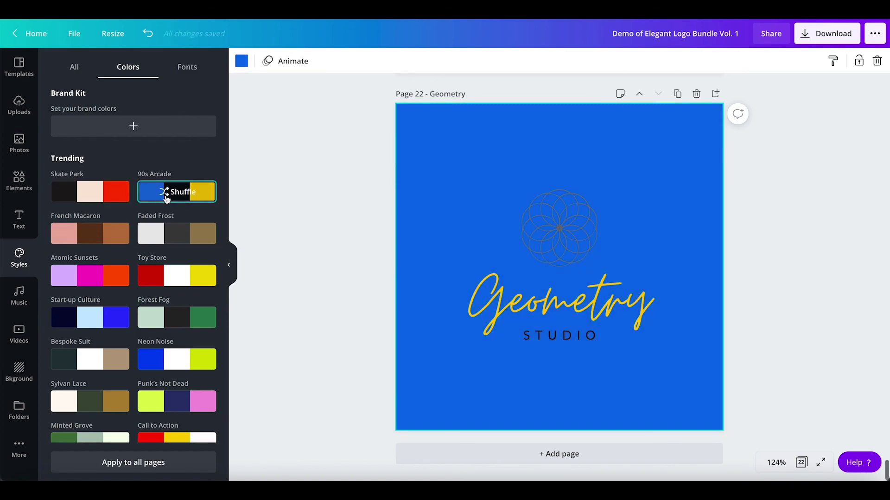
{"action": "left_click", "coordinate": [169, 320]}
{"action": "left_click", "coordinate": [168, 322]}
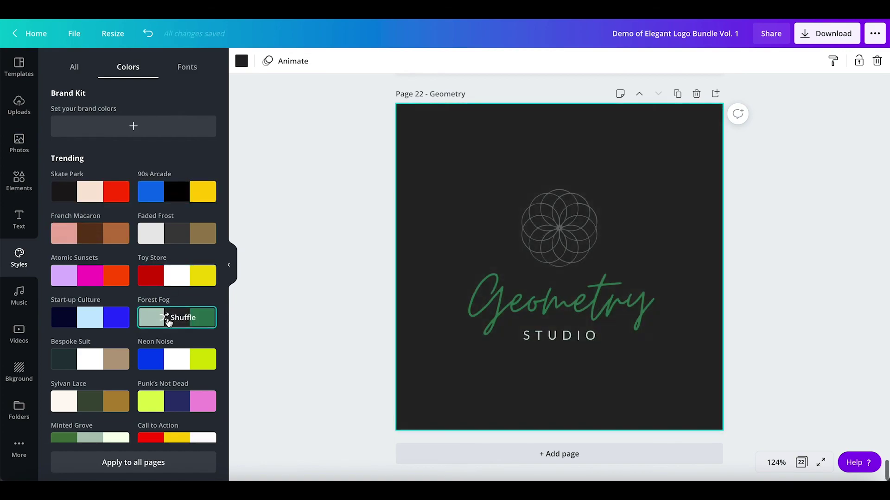
Step: Apply the Start-up Culture palette to the Geometry logo with the navy background, light blue script and blue tagline
{"action": "left_click", "coordinate": [91, 319]}
{"action": "left_click", "coordinate": [90, 319]}
{"action": "left_click", "coordinate": [282, 289]}
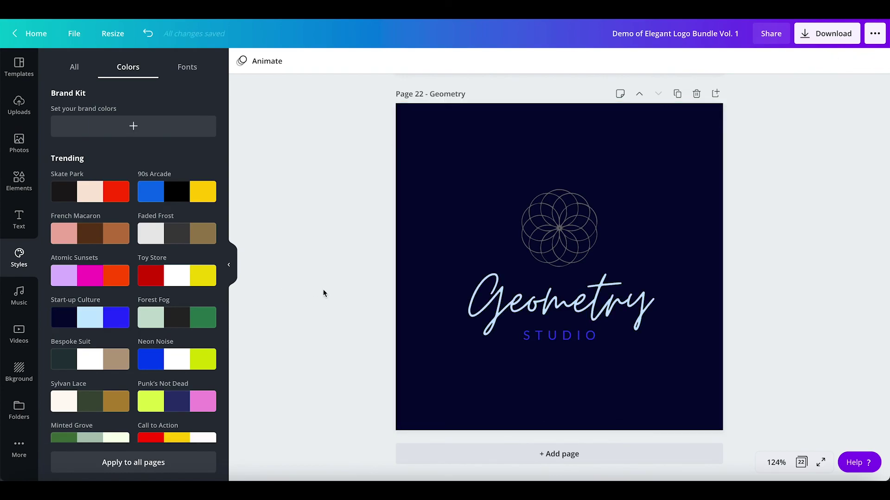